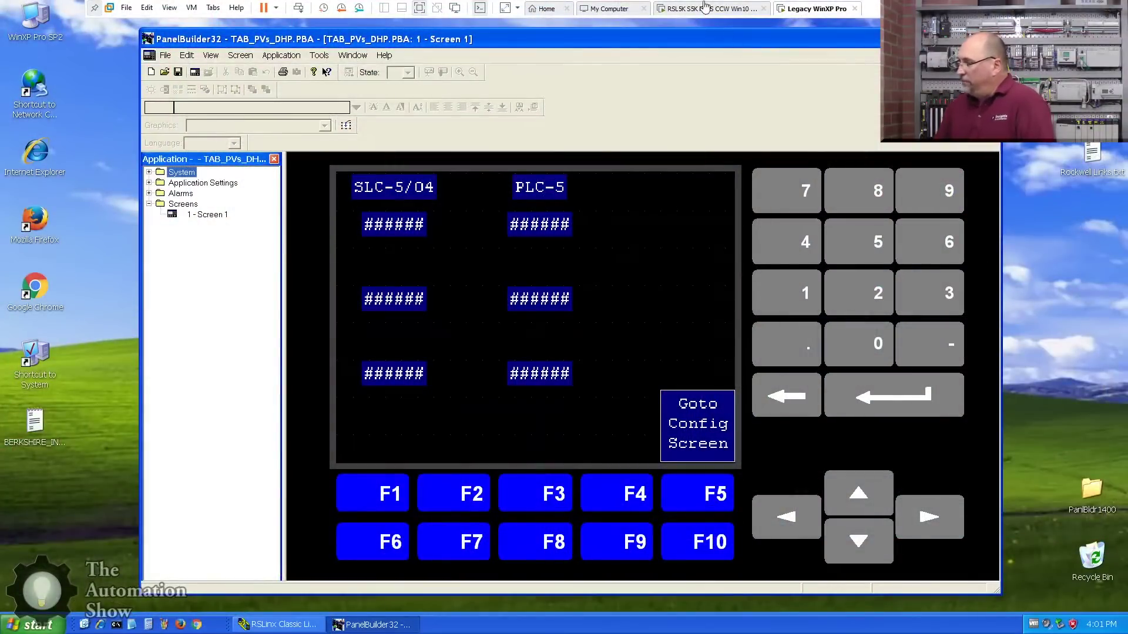
Switch over to the RSLogix 5000 controller project with the R20_MSG routine
click(705, 8)
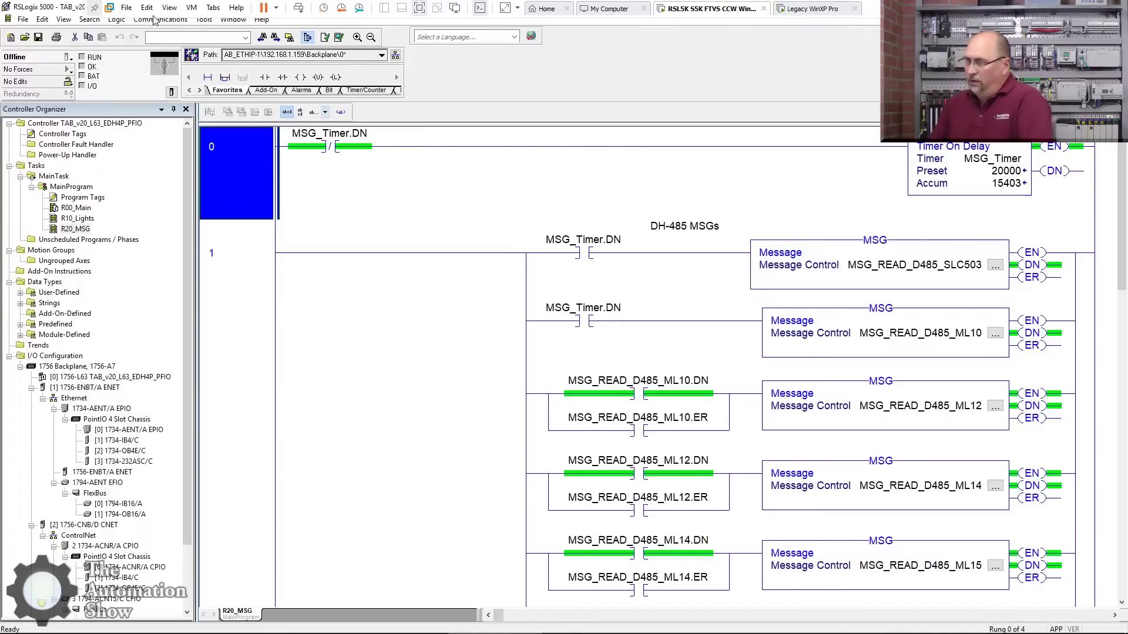
Open the Map PLC/SLC Messages table and narrow its File Number column
click(116, 20)
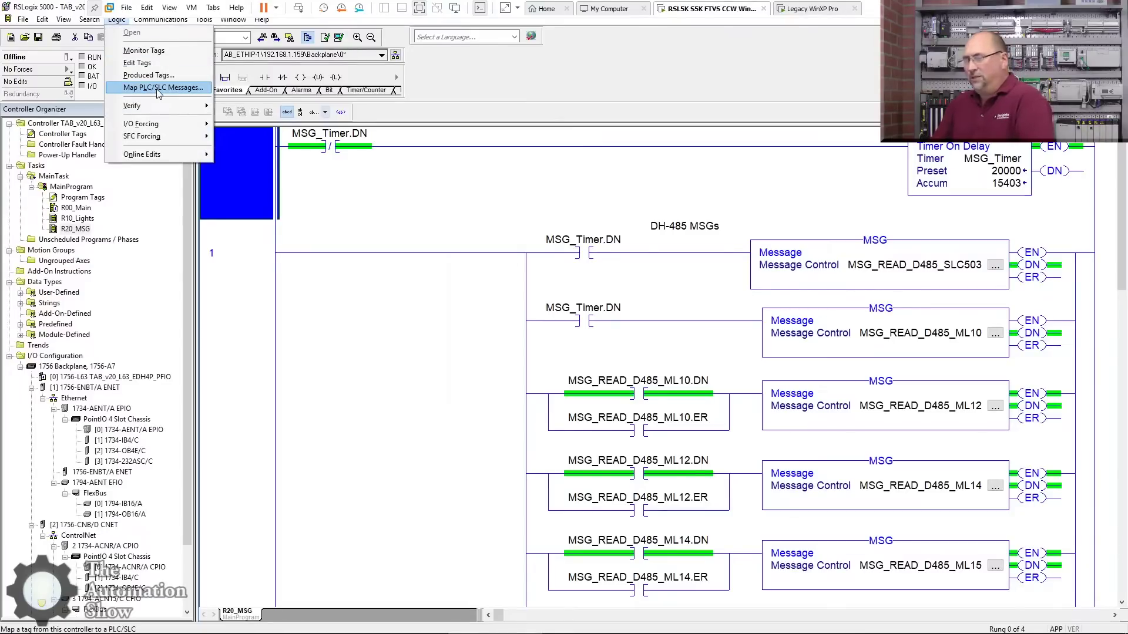
click(159, 88)
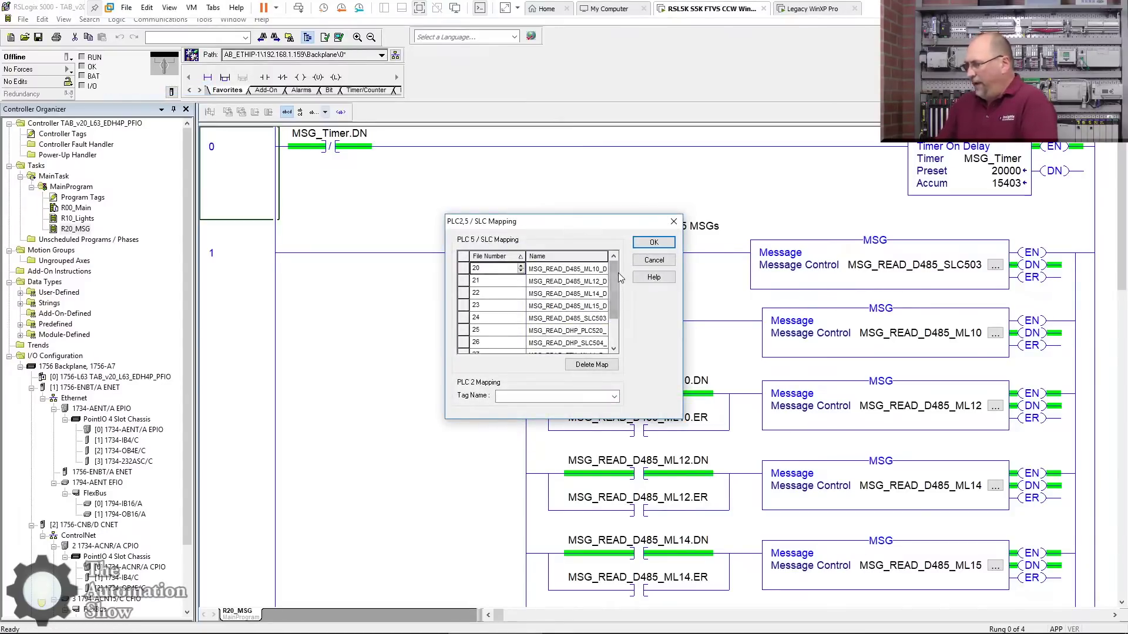
drag(526, 256, 502, 256)
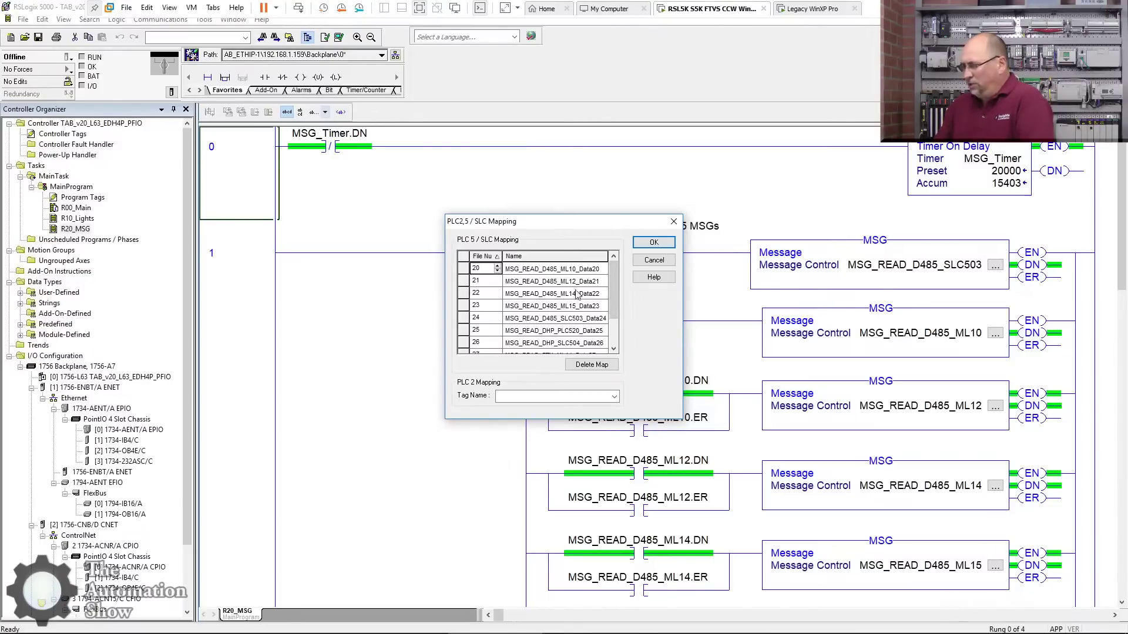
Scroll through the mappings for files 23–28, then return to PanelBuilder32
drag(614, 288, 617, 305)
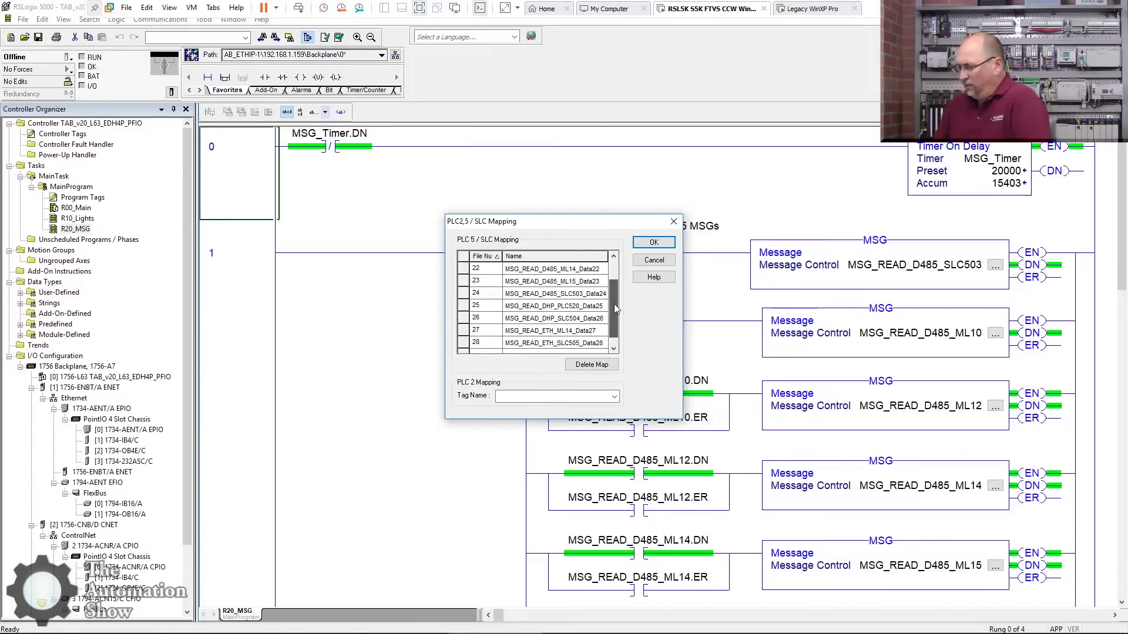
drag(614, 304, 614, 305)
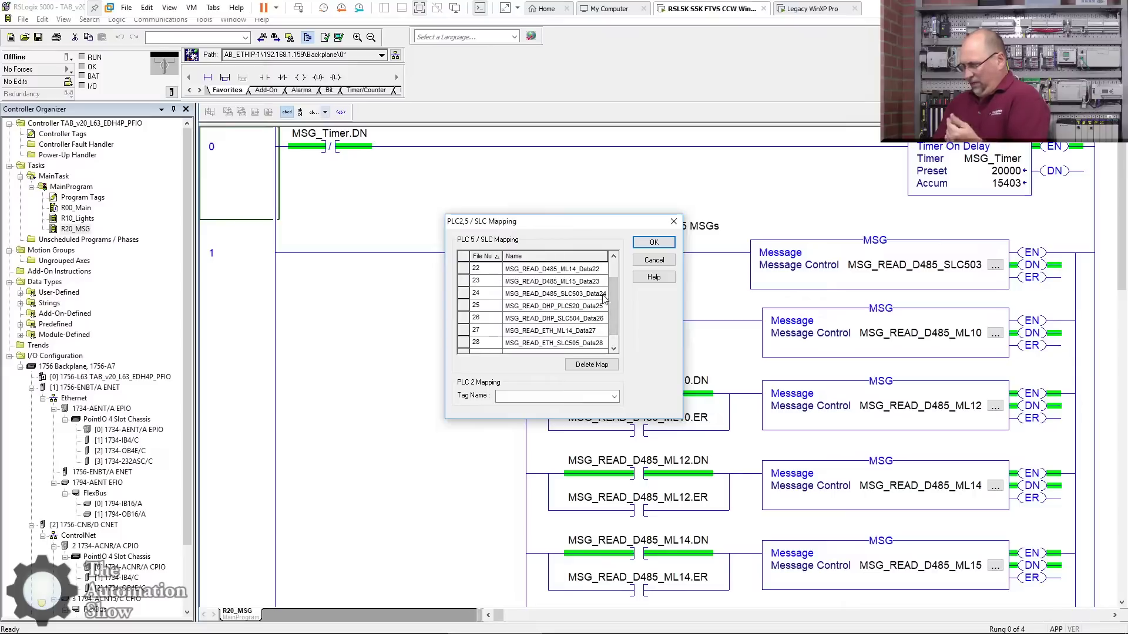
drag(613, 293, 615, 330)
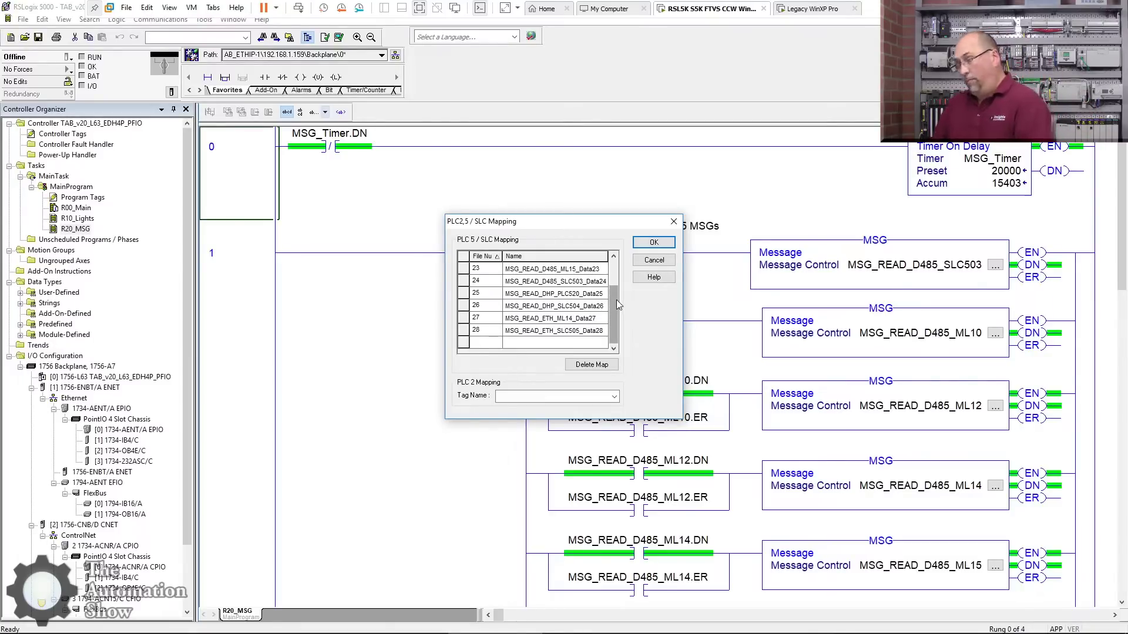
drag(611, 298, 613, 294)
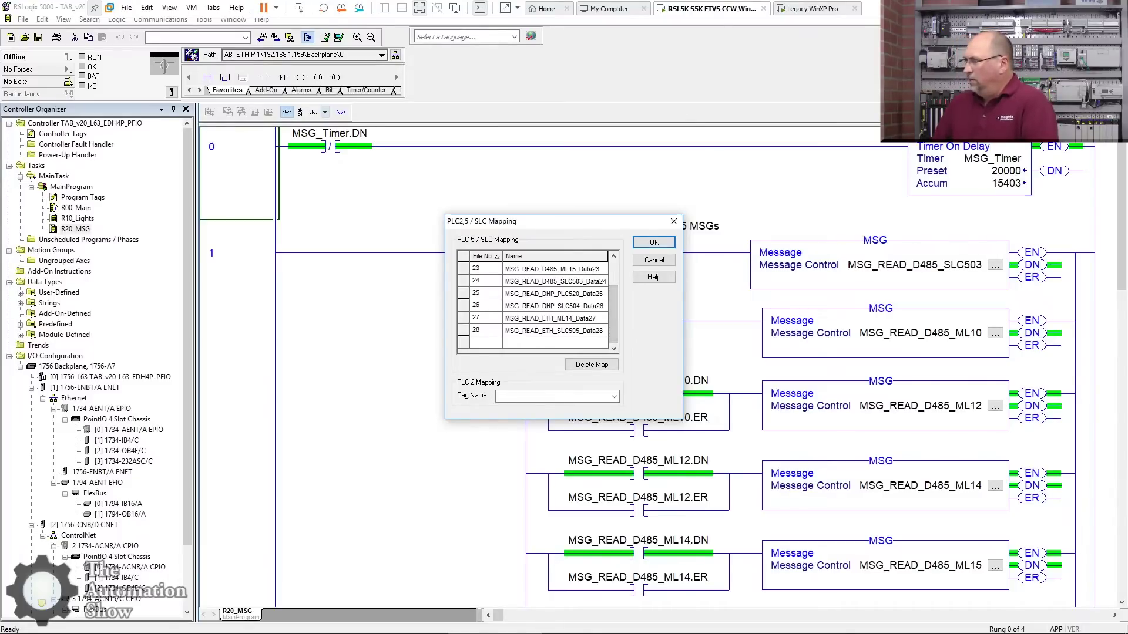
click(800, 9)
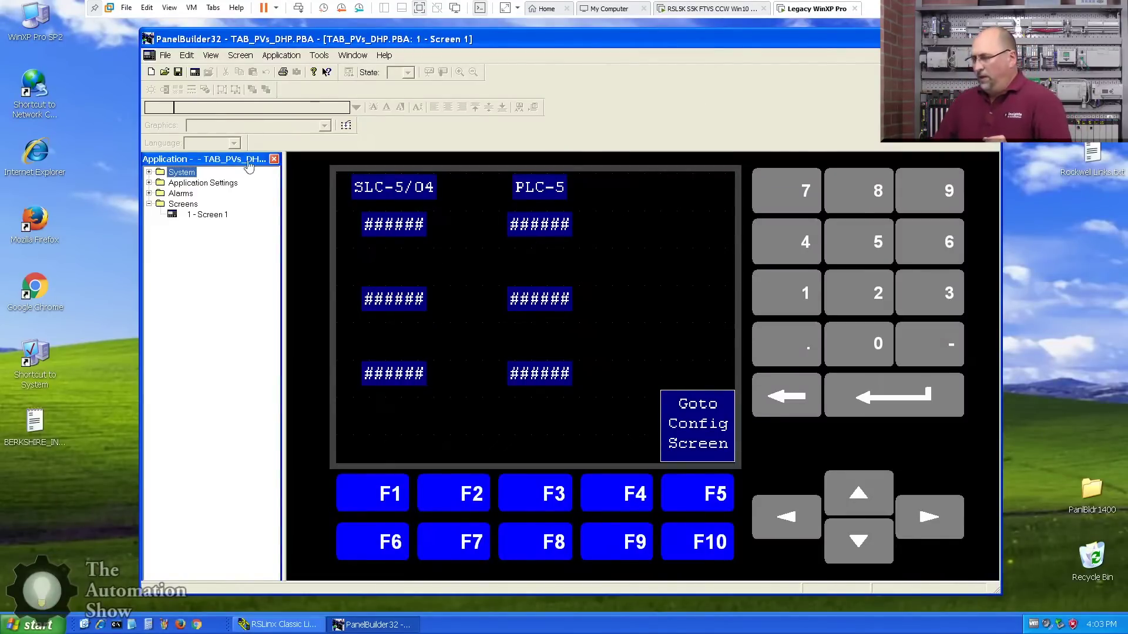
Open the Tag Editor and duplicate the four SLC5 mold speed tags
click(149, 184)
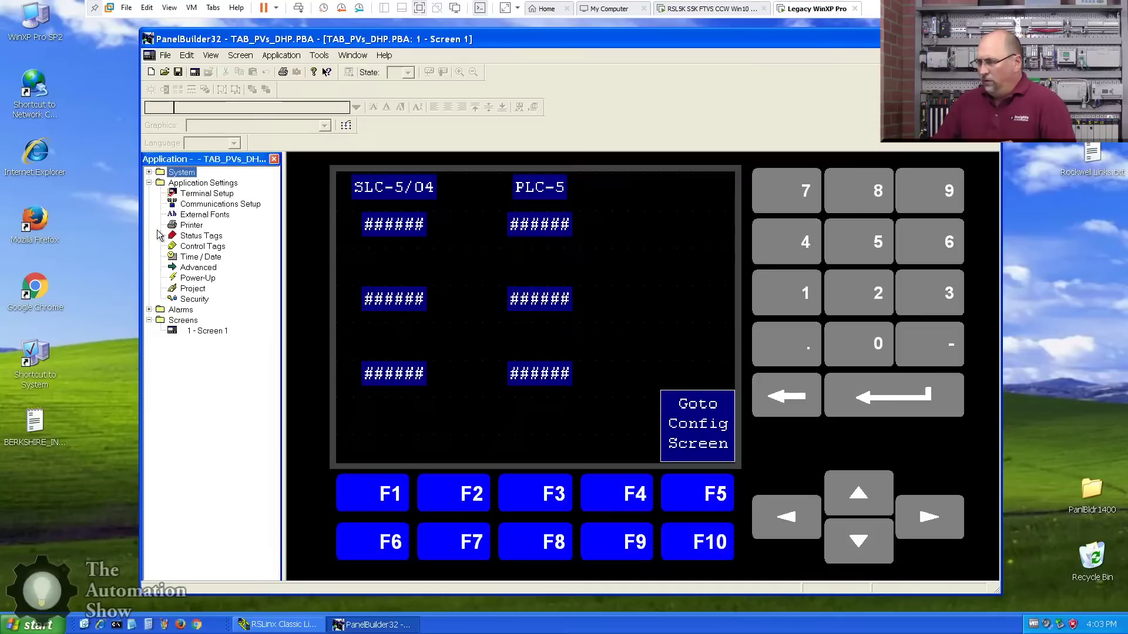
click(150, 309)
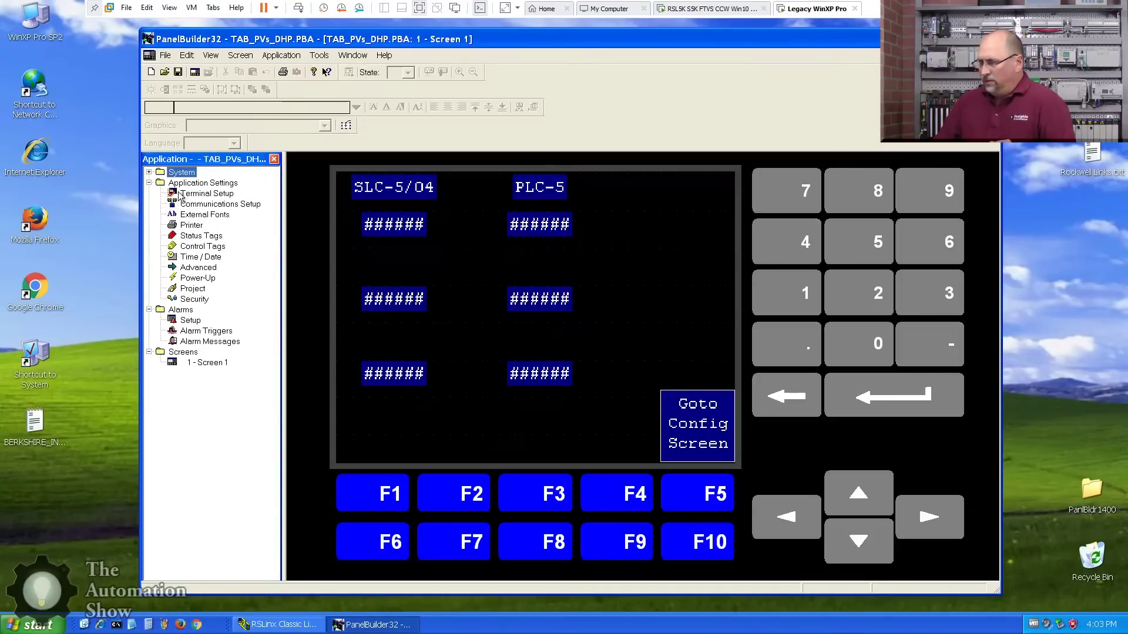
click(149, 172)
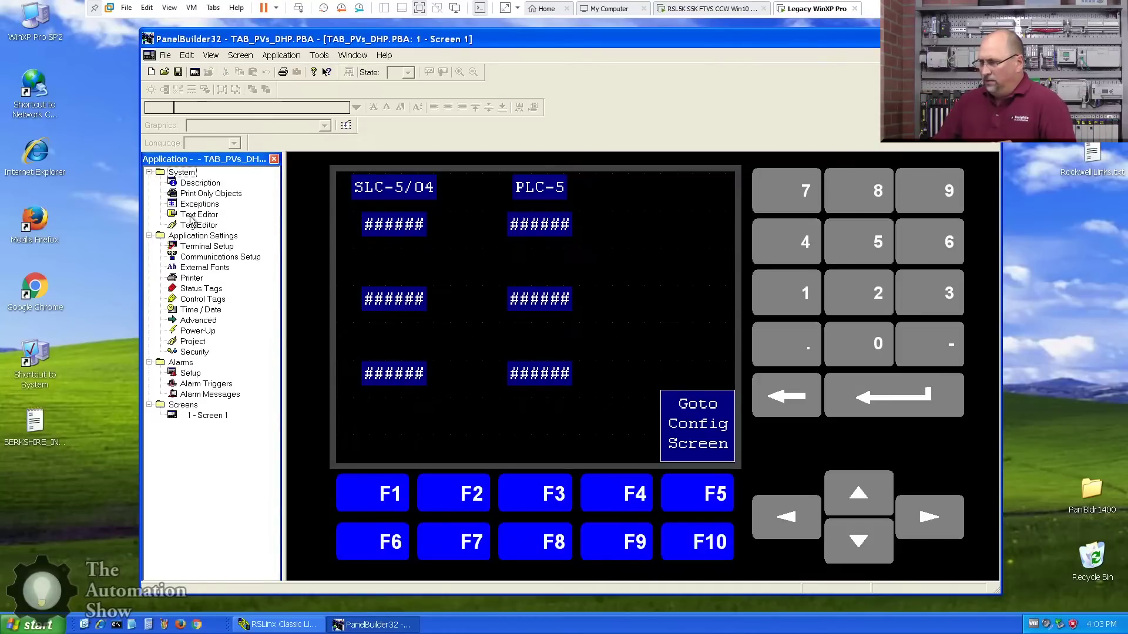
double_click(191, 227)
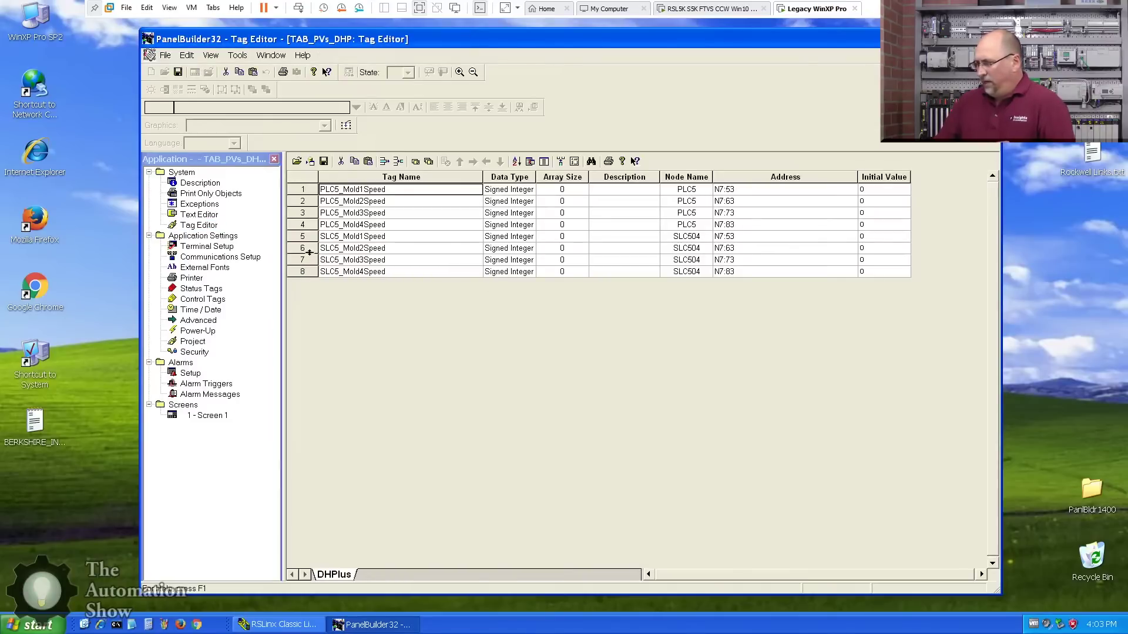
drag(302, 236, 301, 271)
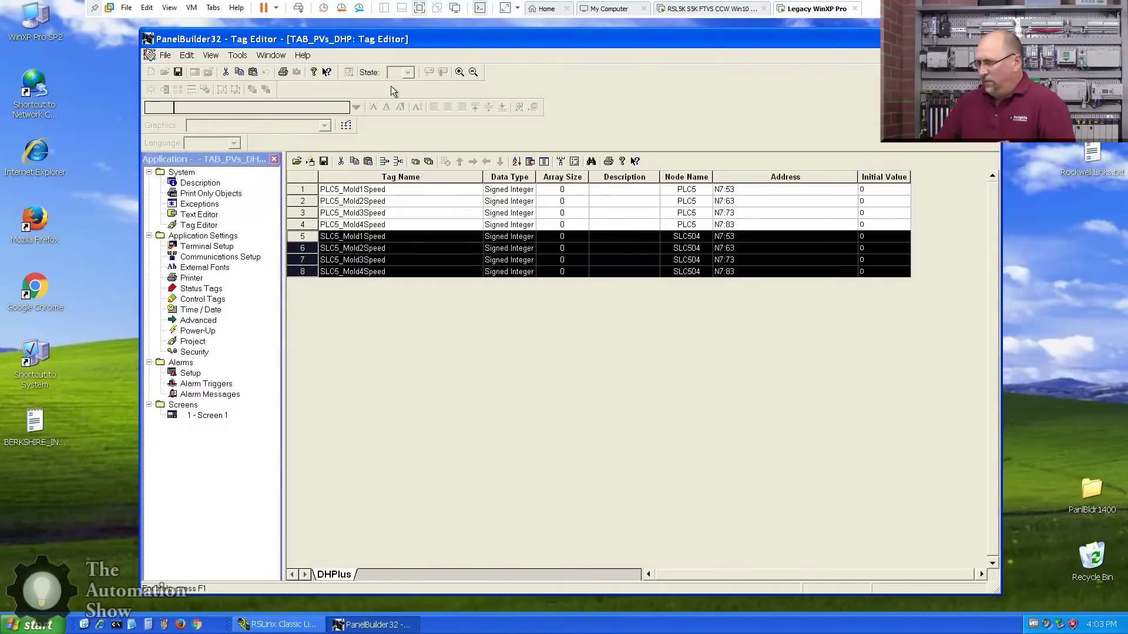
click(415, 160)
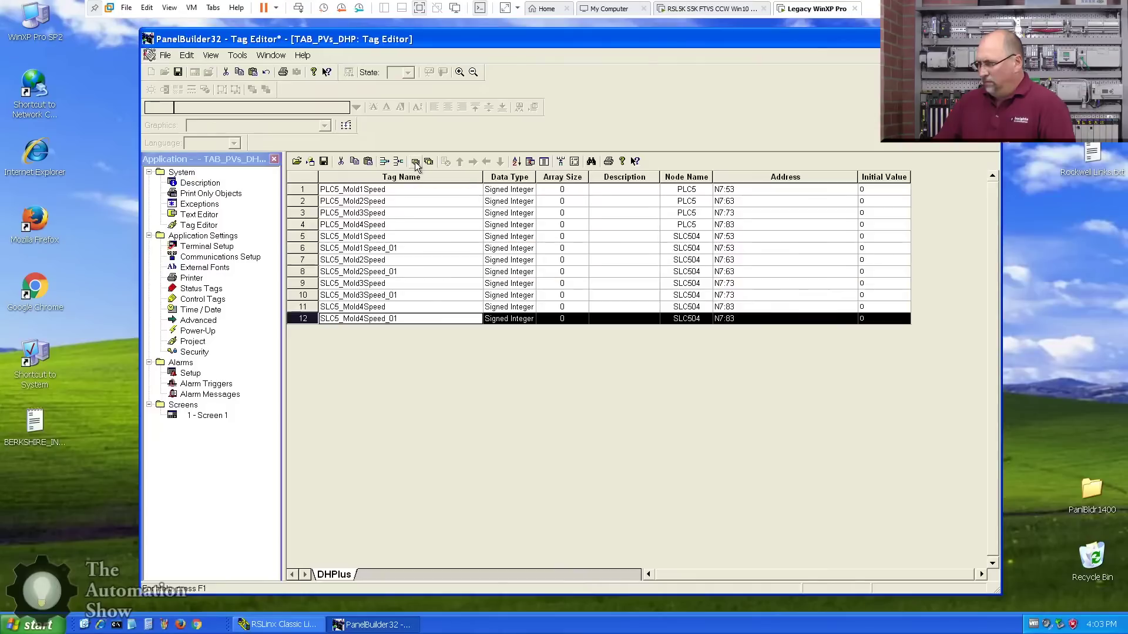
Rename the copies in rows 6 and 8 from SLC5 to L63, removing the _01 suffix
click(335, 248)
drag(340, 248, 259, 237)
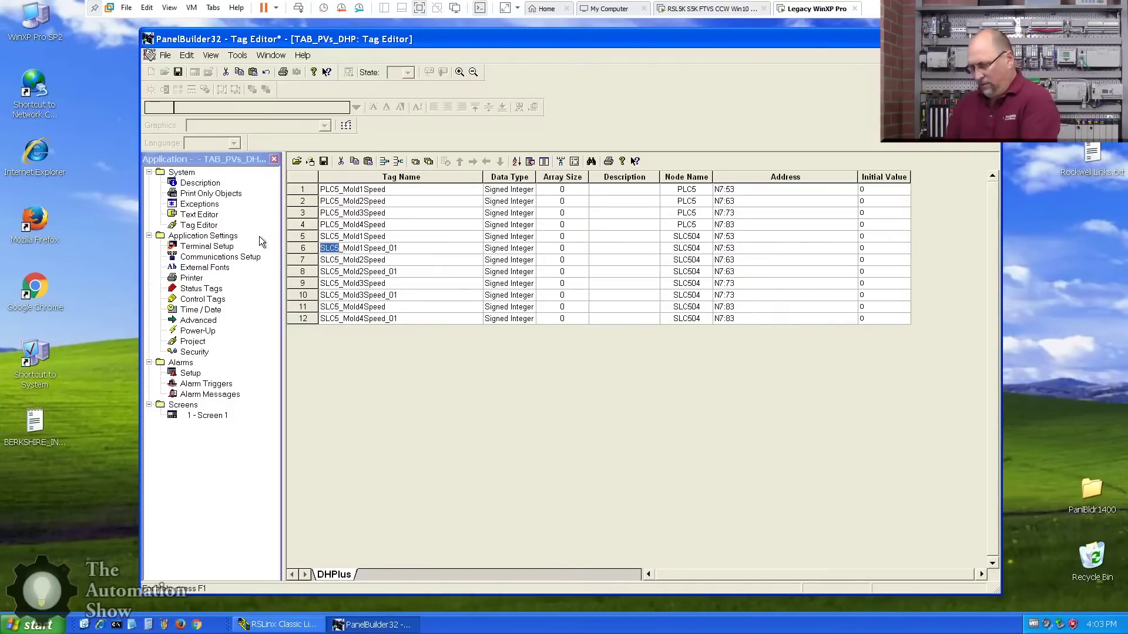
text(L63)
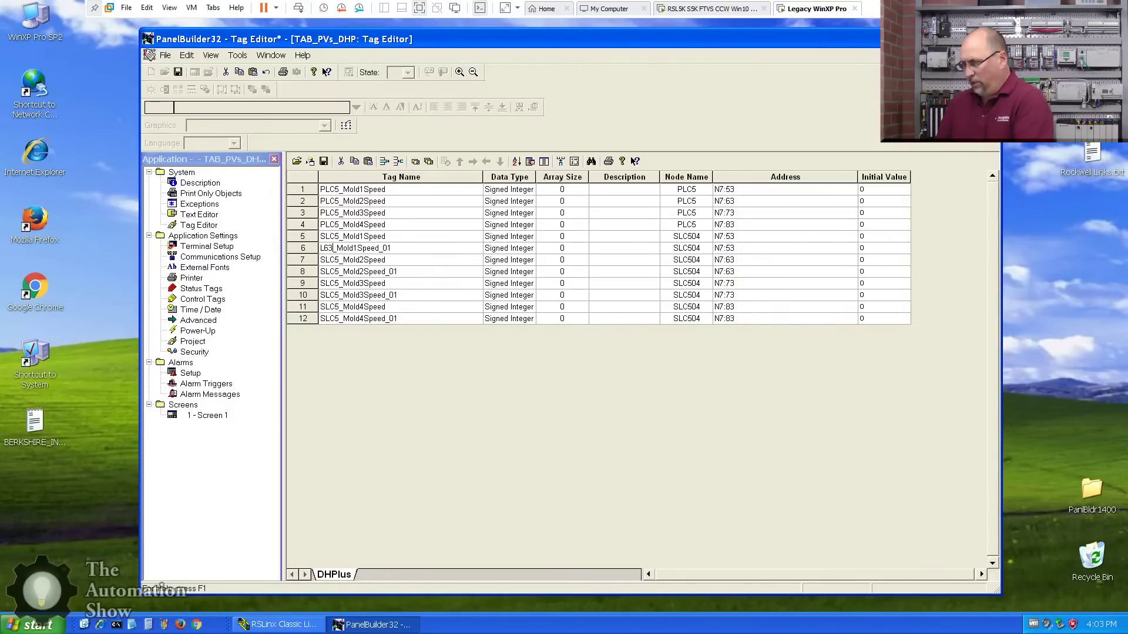
drag(383, 248, 392, 248)
key(Delete)
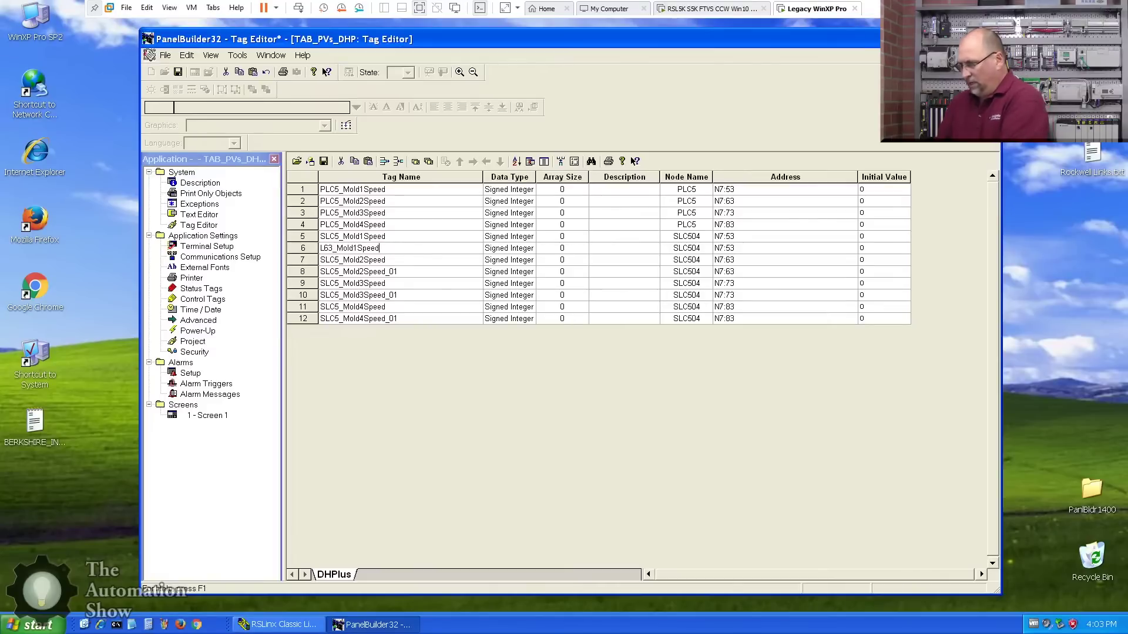
drag(320, 272, 340, 271)
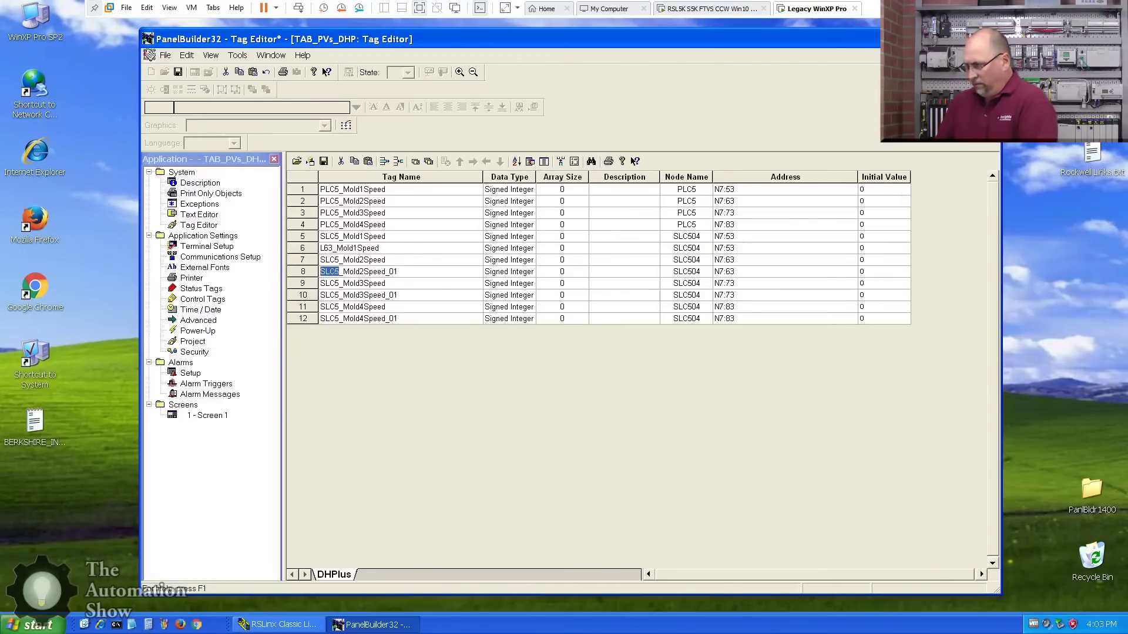
text(L63)
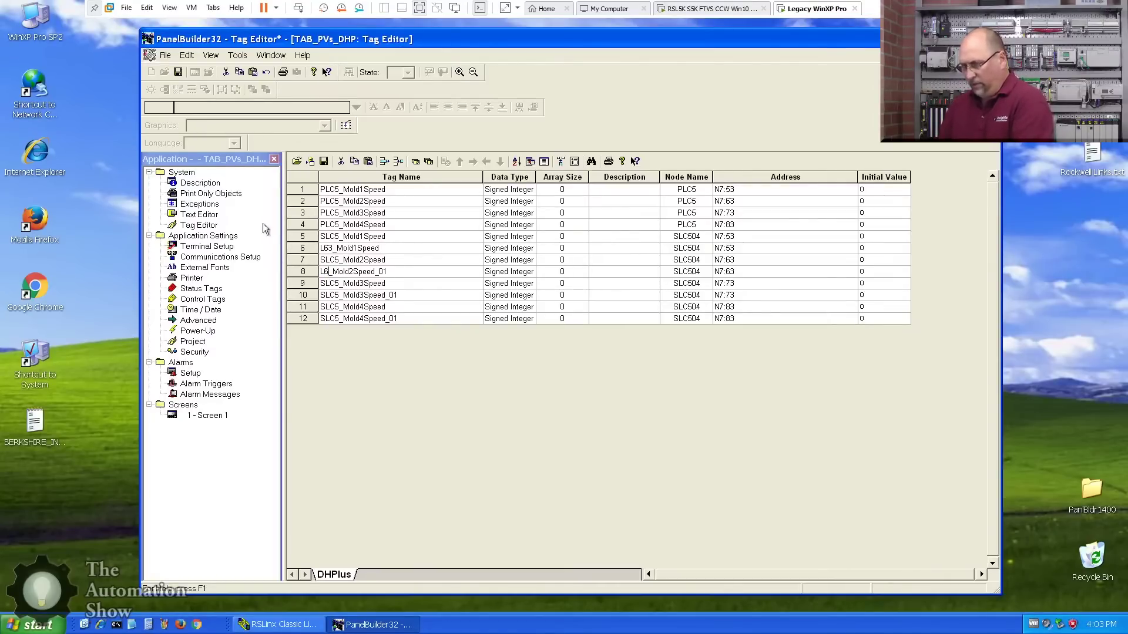
key(End)
key(shift+Left)
key(shift+Left)
key(shift+Left)
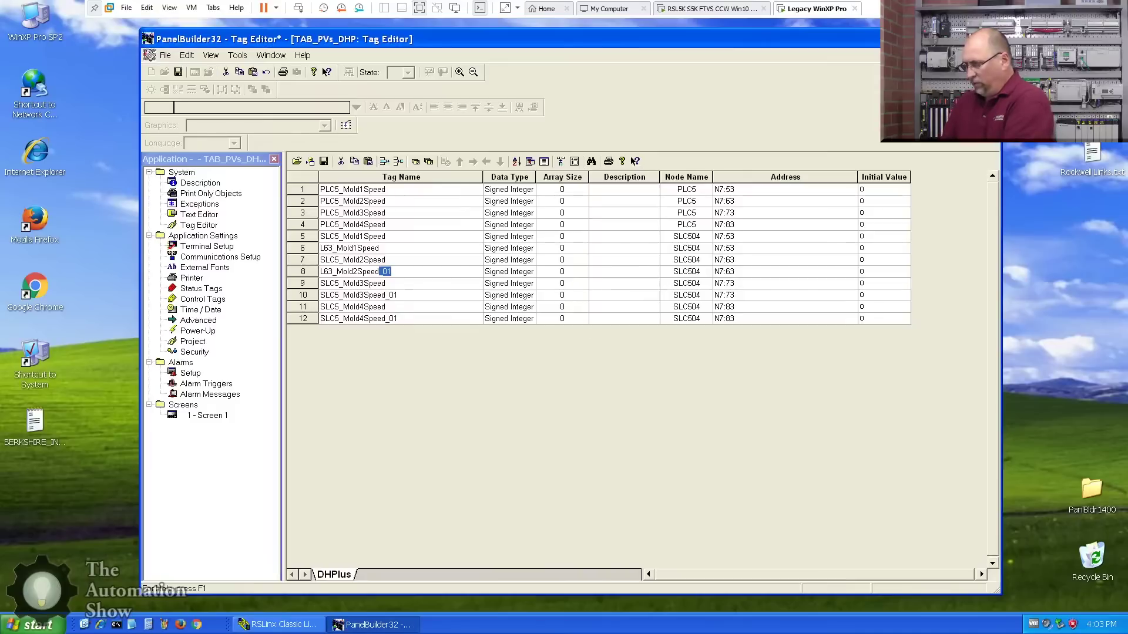
key(Delete)
key(Down)
key(Down)
Rename rows 10 and 12 the same way: L63 prefix, no _01 suffix
key(F2)
key(Home)
key(shift+Right)
key(shift+Right)
key(shift+Right)
key(shift+Right)
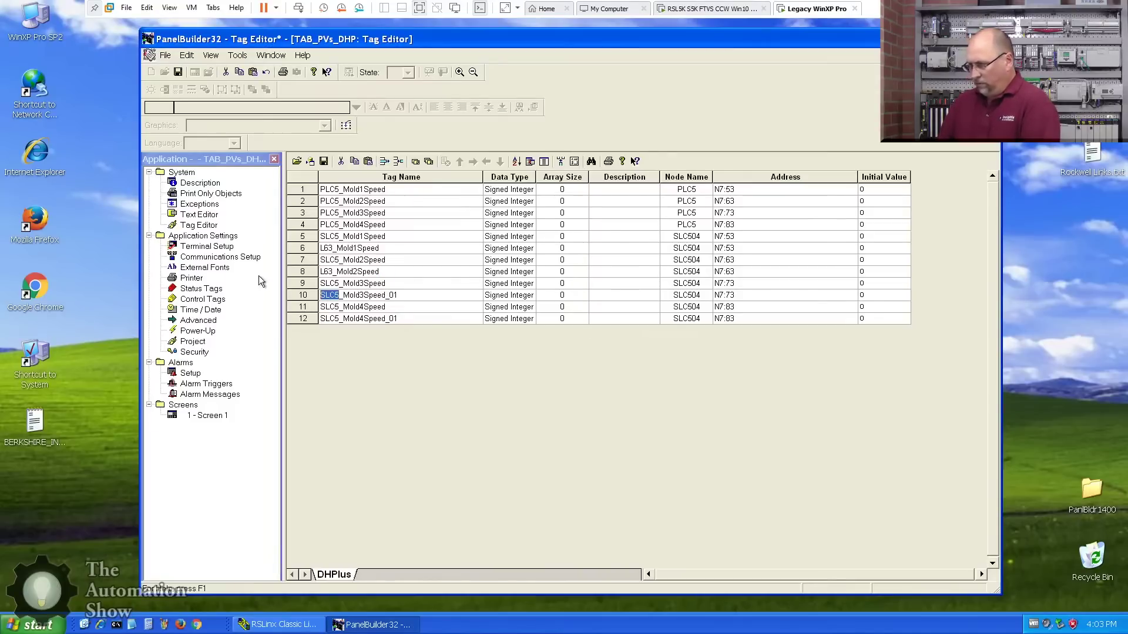
text(L63)
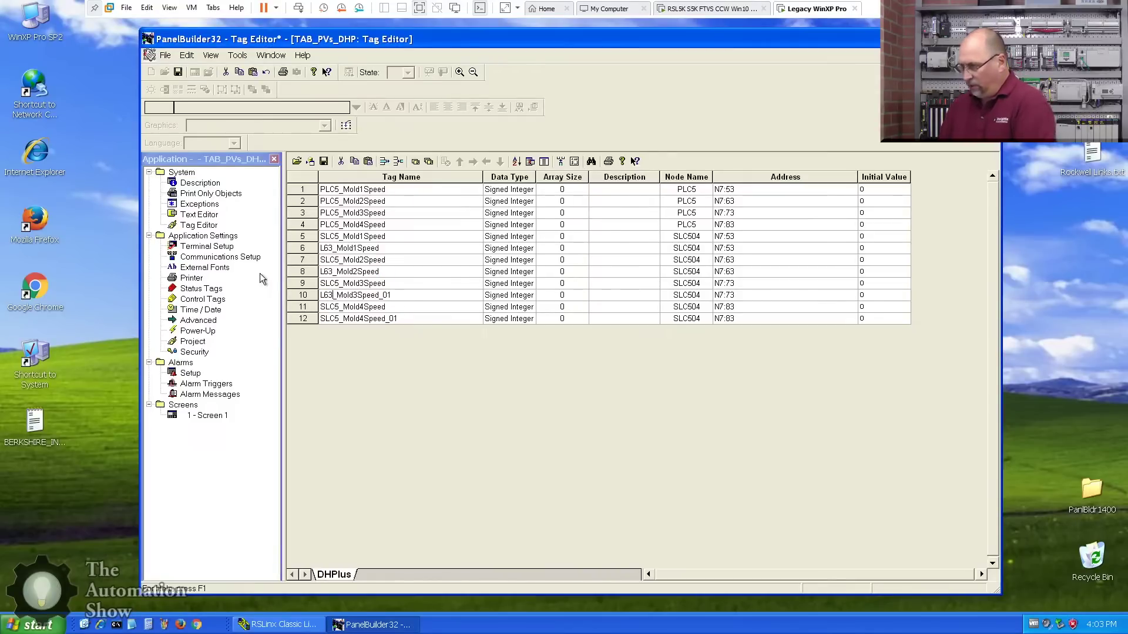
key(End)
key(shift+Left)
key(shift+Left)
key(shift+Left)
key(Delete)
key(Down)
key(Down)
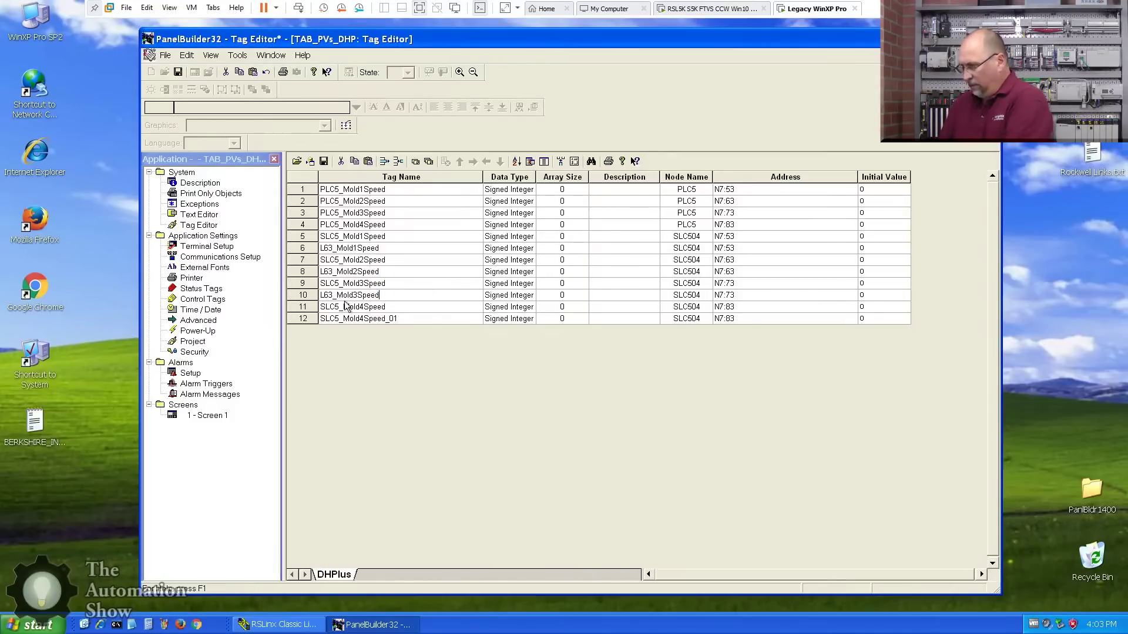
key(F2)
key(Home)
key(shift+Home)
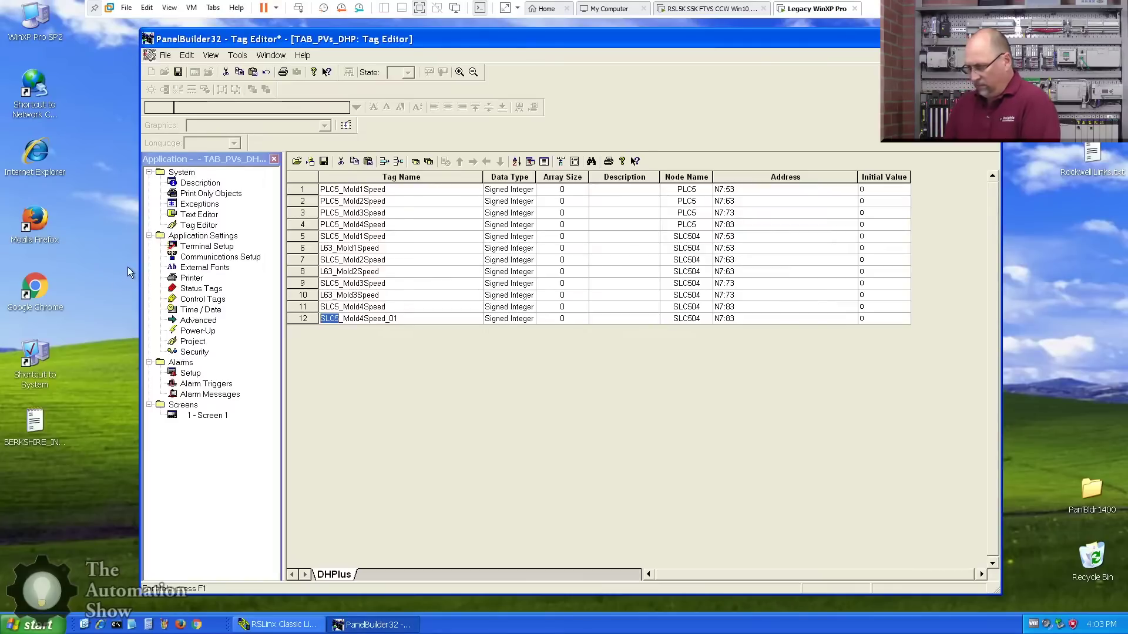
text(L63)
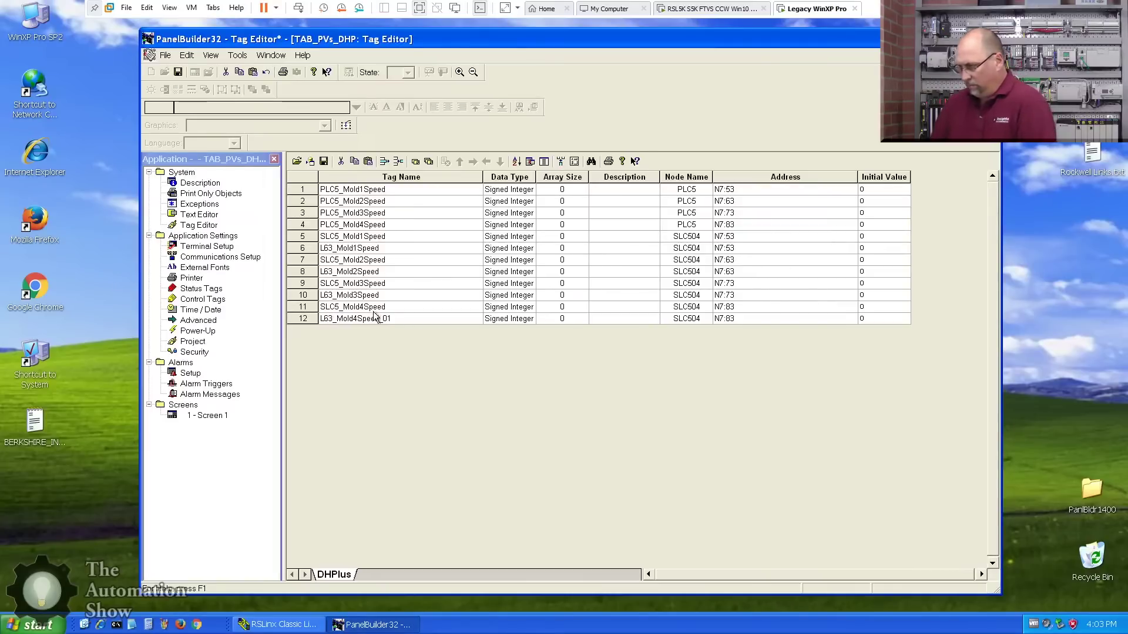
double_click(376, 317)
key(End)
key(shift+Left)
key(shift+Left)
key(shift+Left)
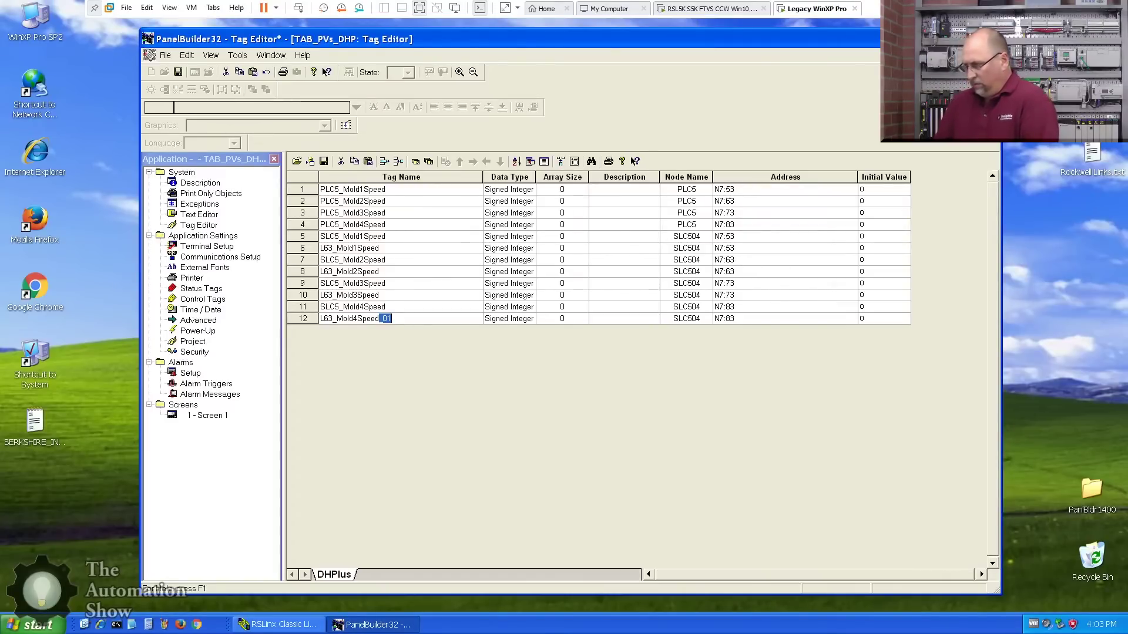
key(Delete)
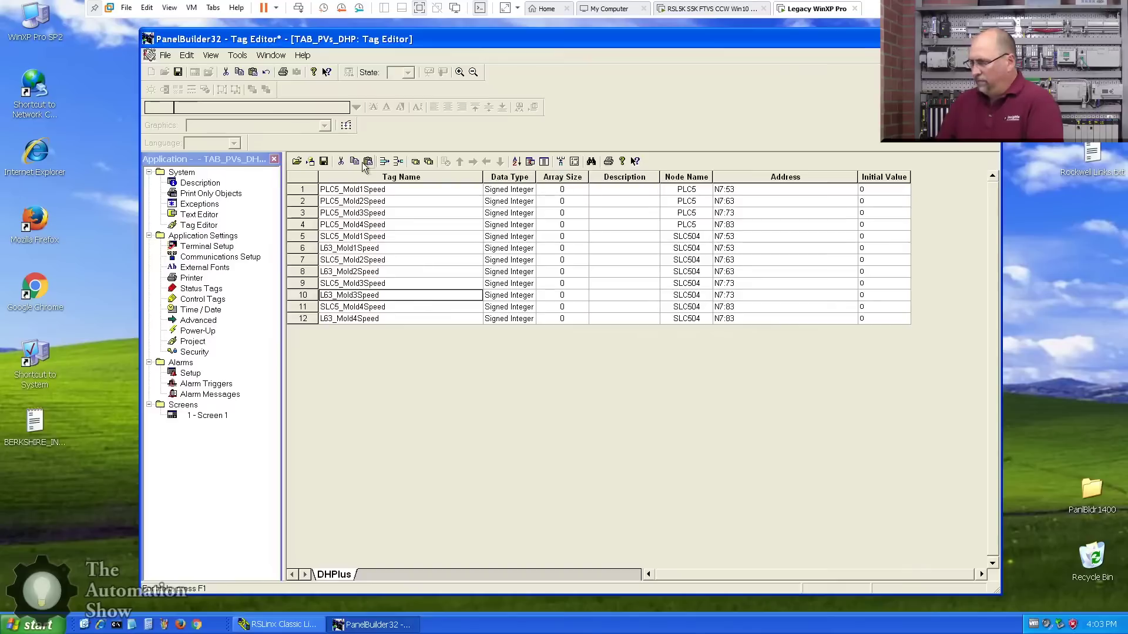
Sort the tags ascending by Tag Name, then open the terminal's Application Settings
click(407, 181)
click(517, 161)
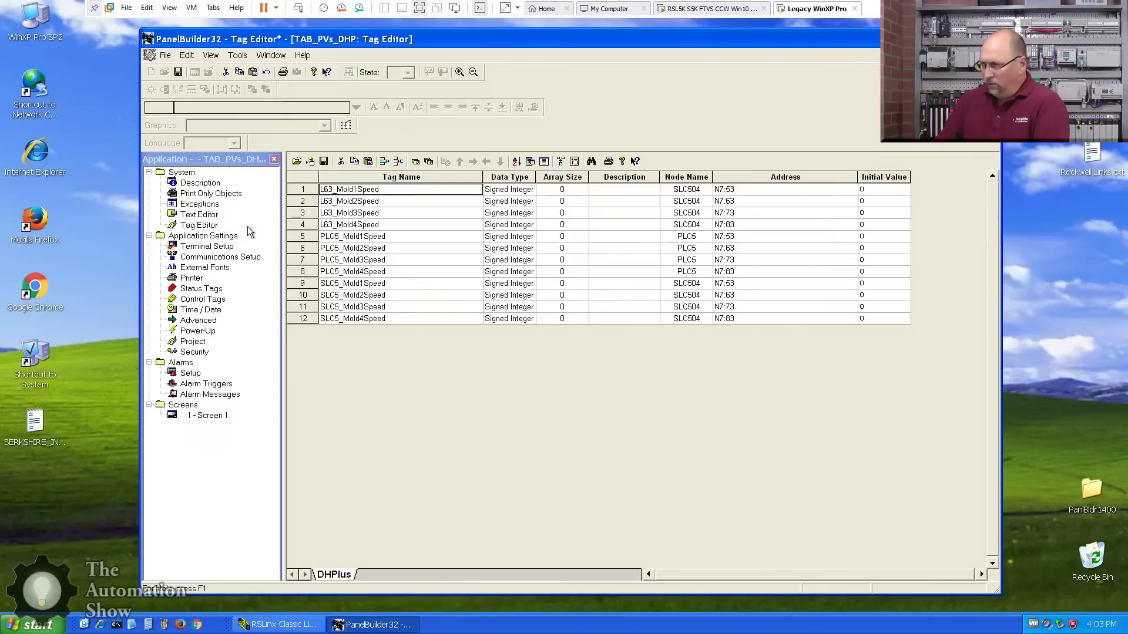
double_click(229, 247)
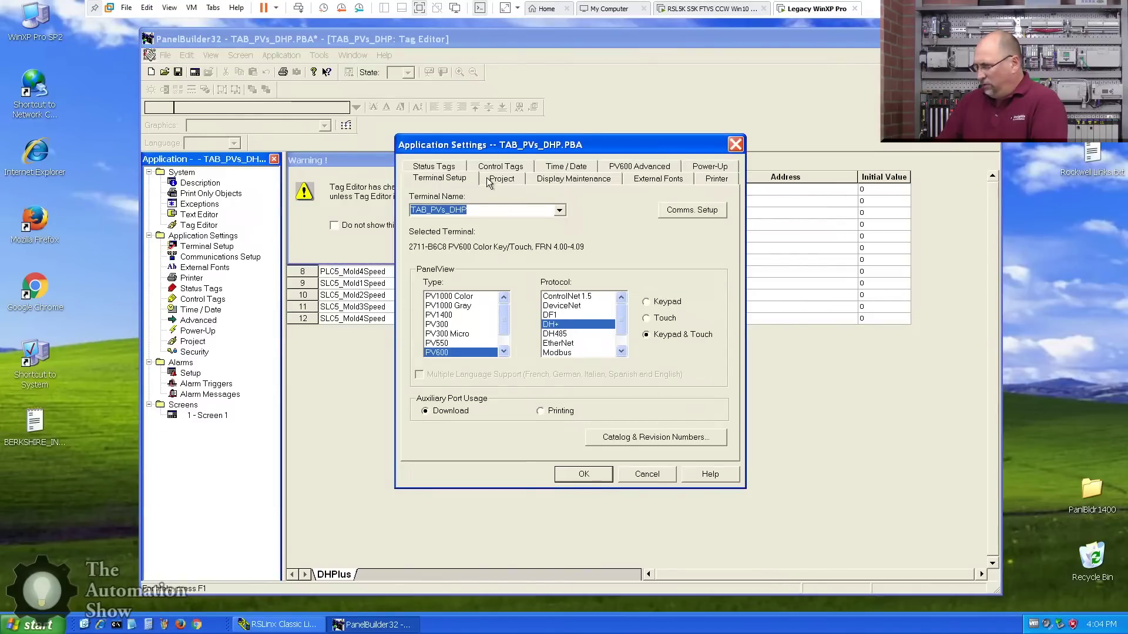
Insert a blank node at End of Node List in Comms. Setup, then check RSLinx
click(668, 215)
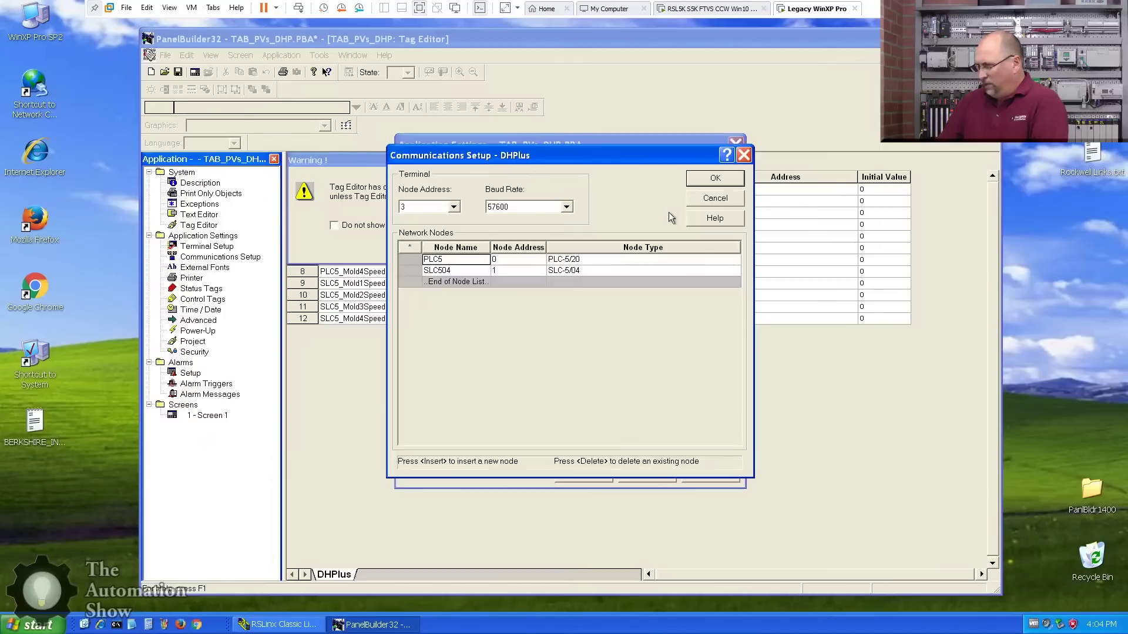
click(417, 283)
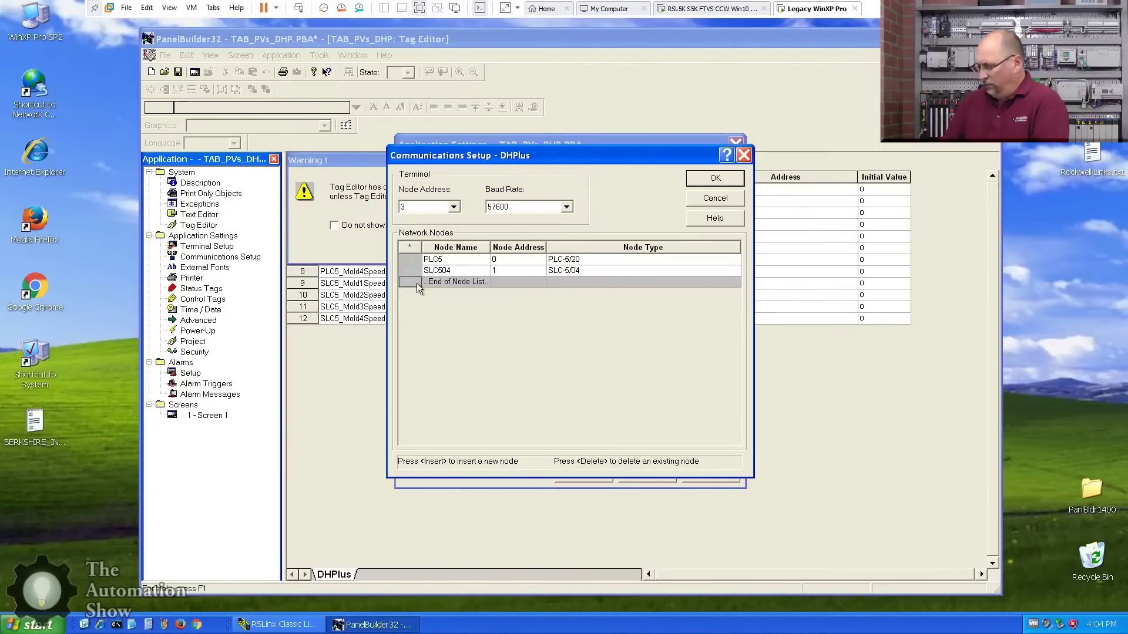
key(Insert)
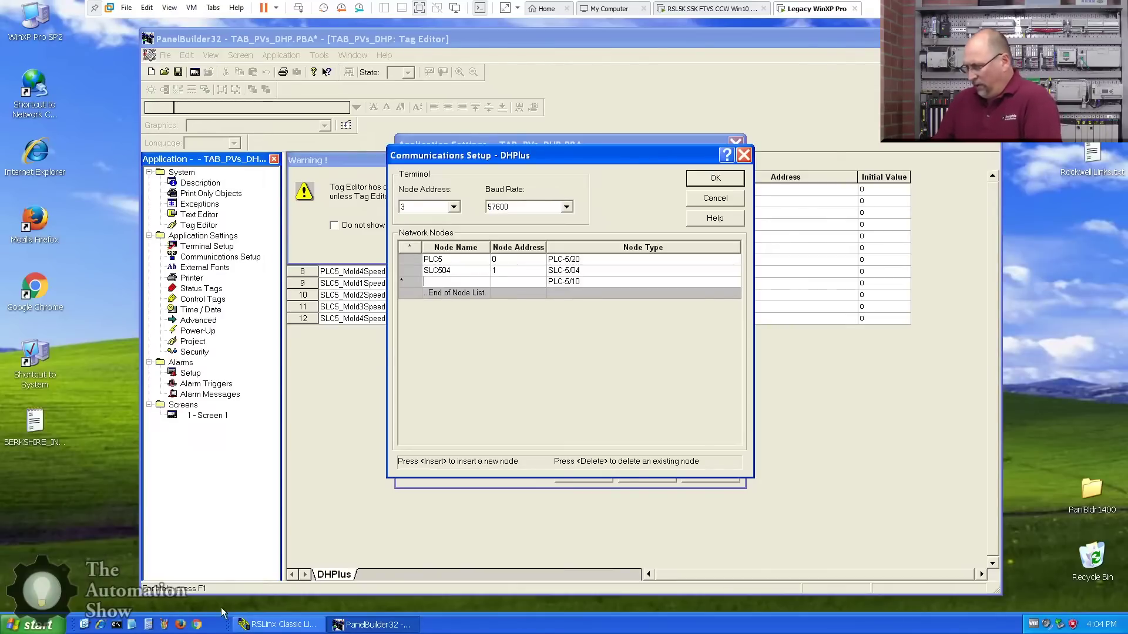
click(275, 624)
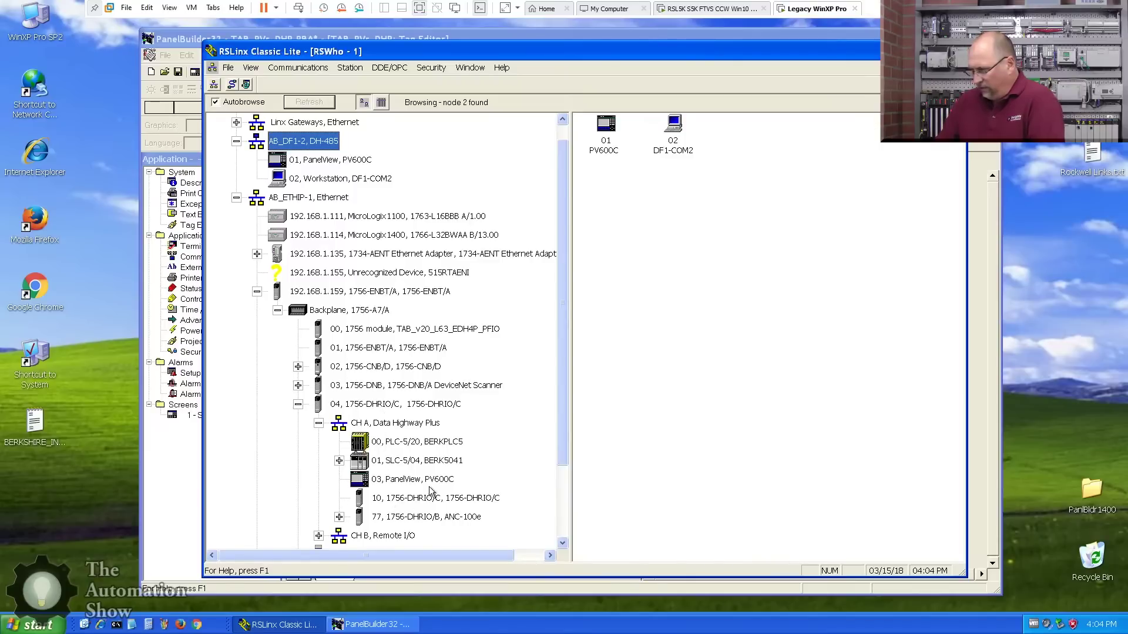
click(669, 34)
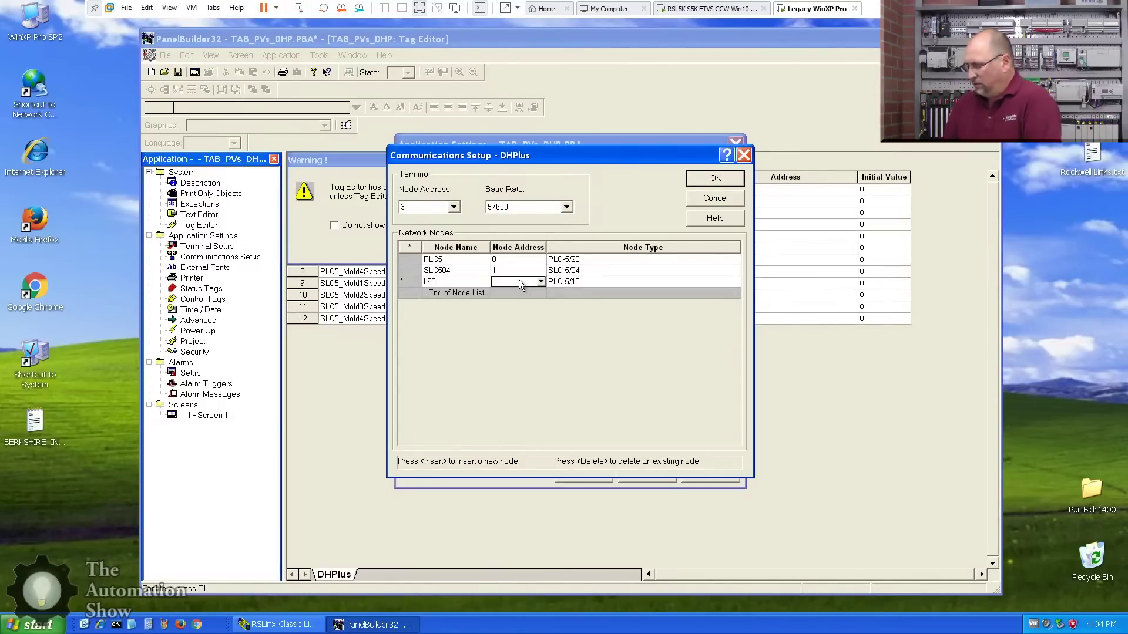
Give the L63 node address 10 and type PLC-5/20, then close the settings dialogs
text(10)
key(Tab)
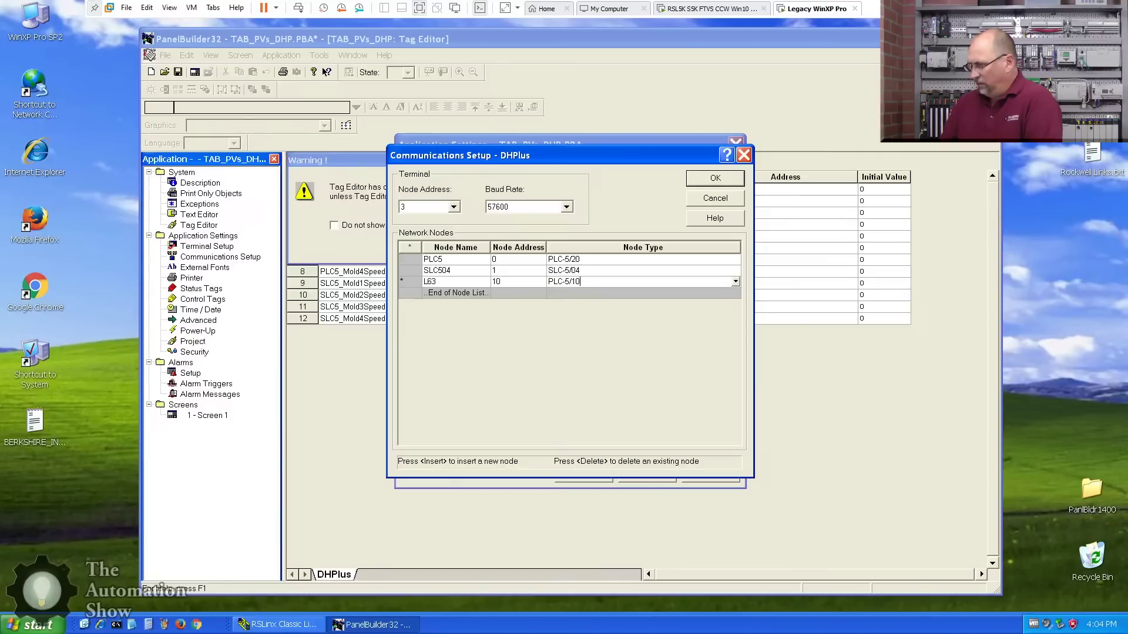
click(736, 281)
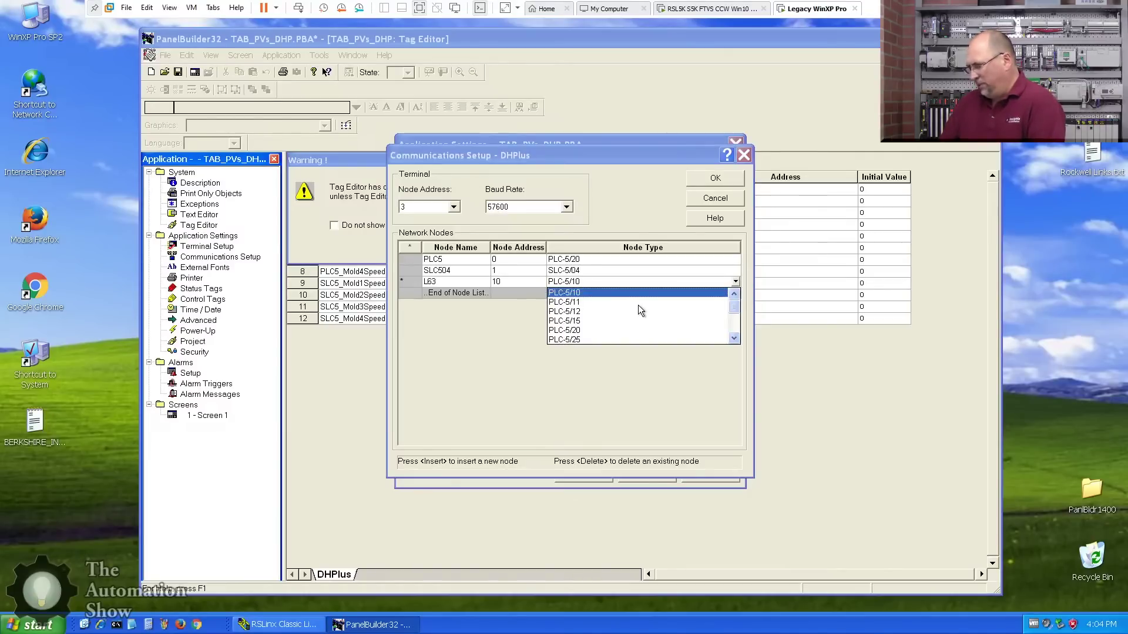
click(599, 330)
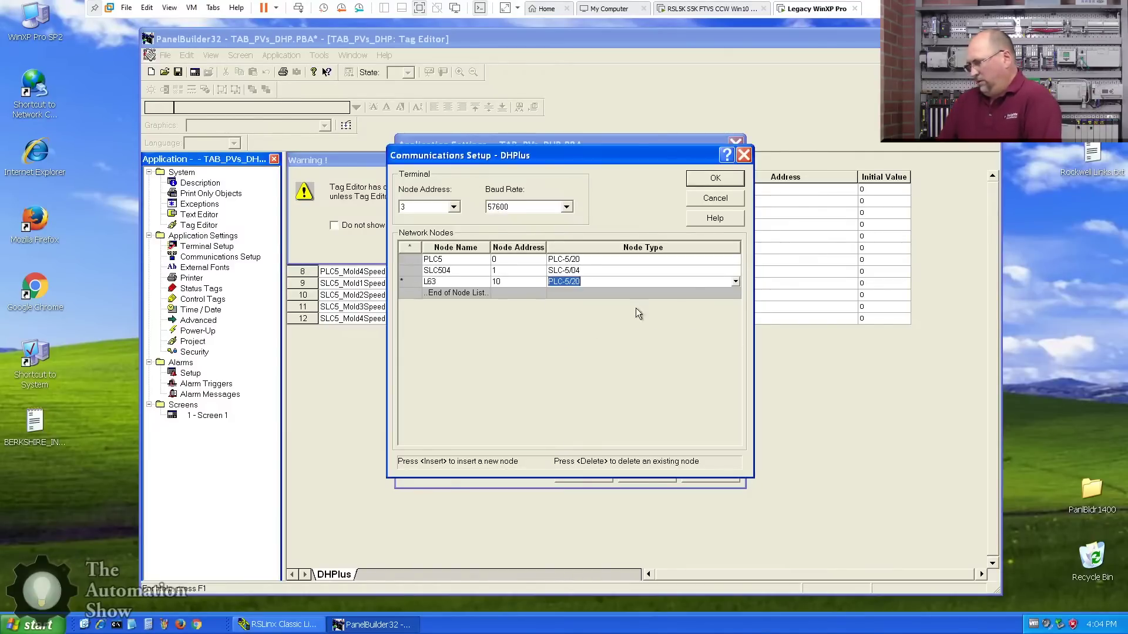
click(715, 181)
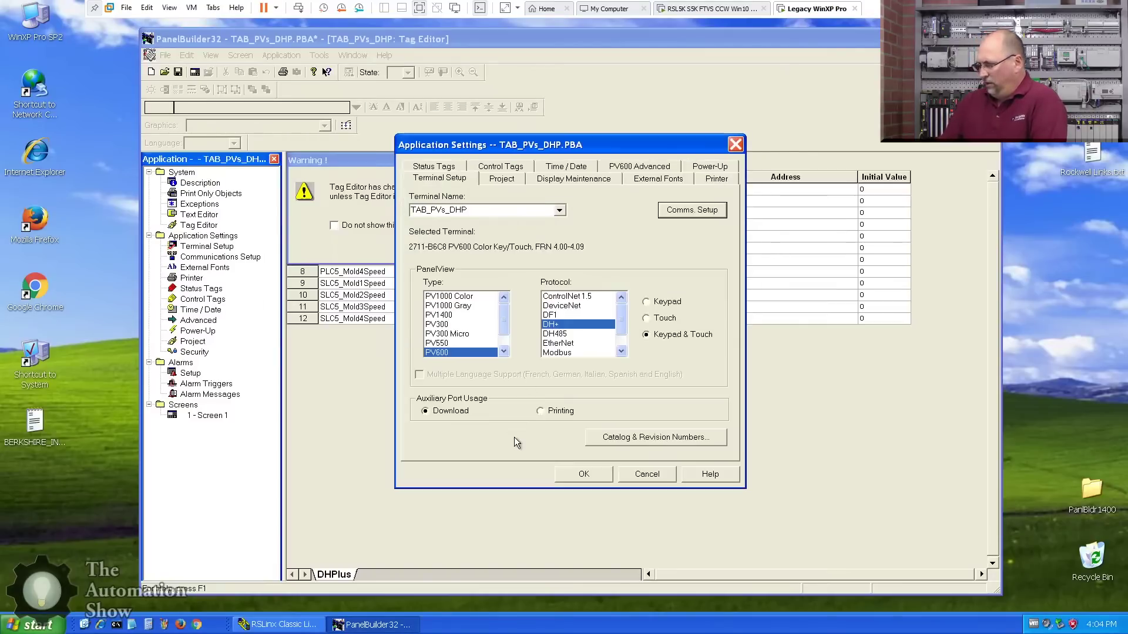
click(581, 478)
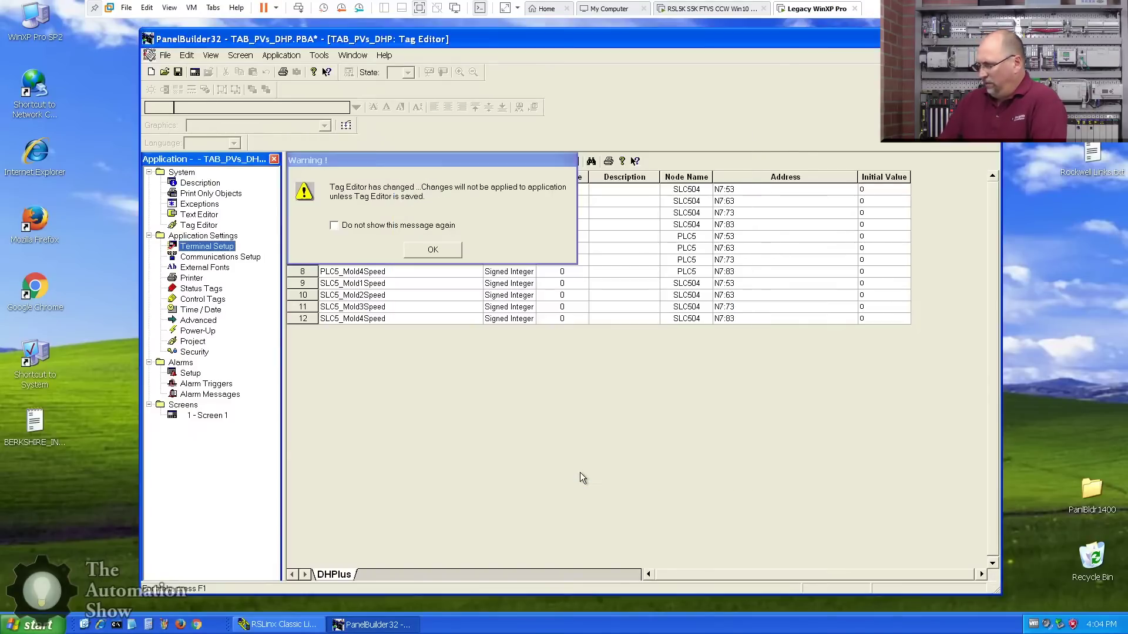
click(433, 251)
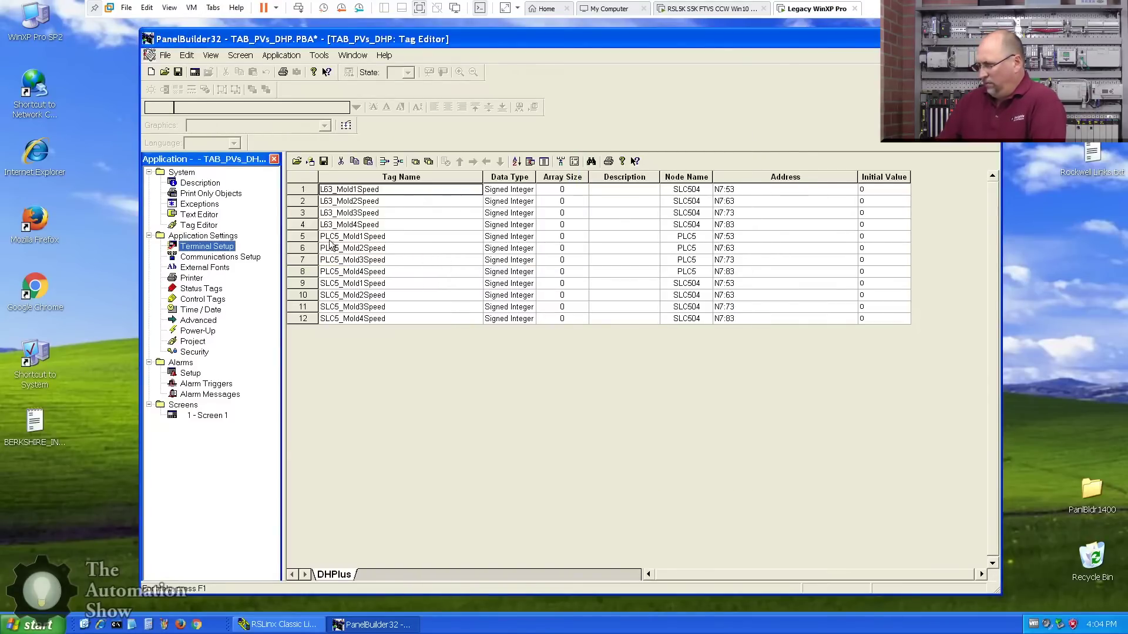
click(323, 162)
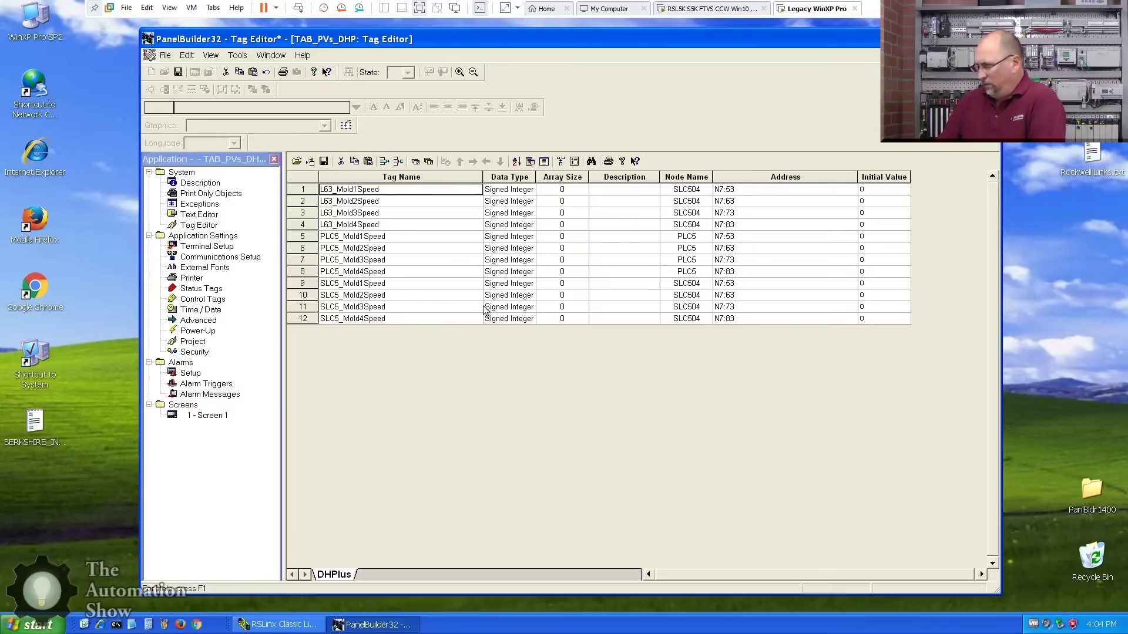
Set the Node Name of the L63_Mold speed tags in rows 1–4 to L63
click(705, 190)
click(708, 189)
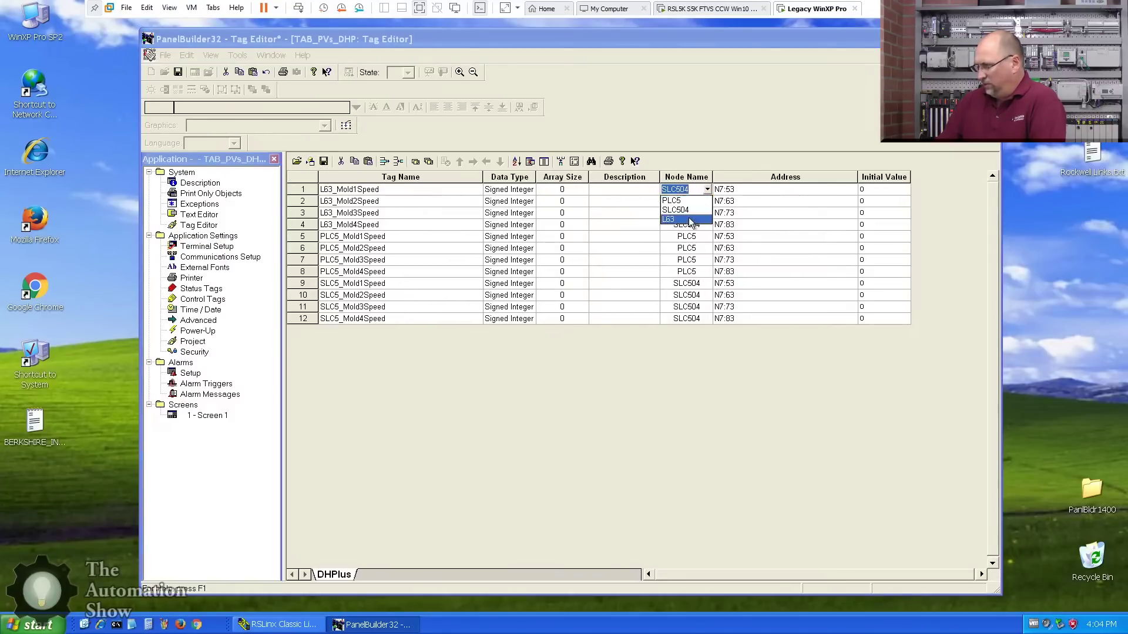
click(695, 219)
click(707, 202)
click(708, 202)
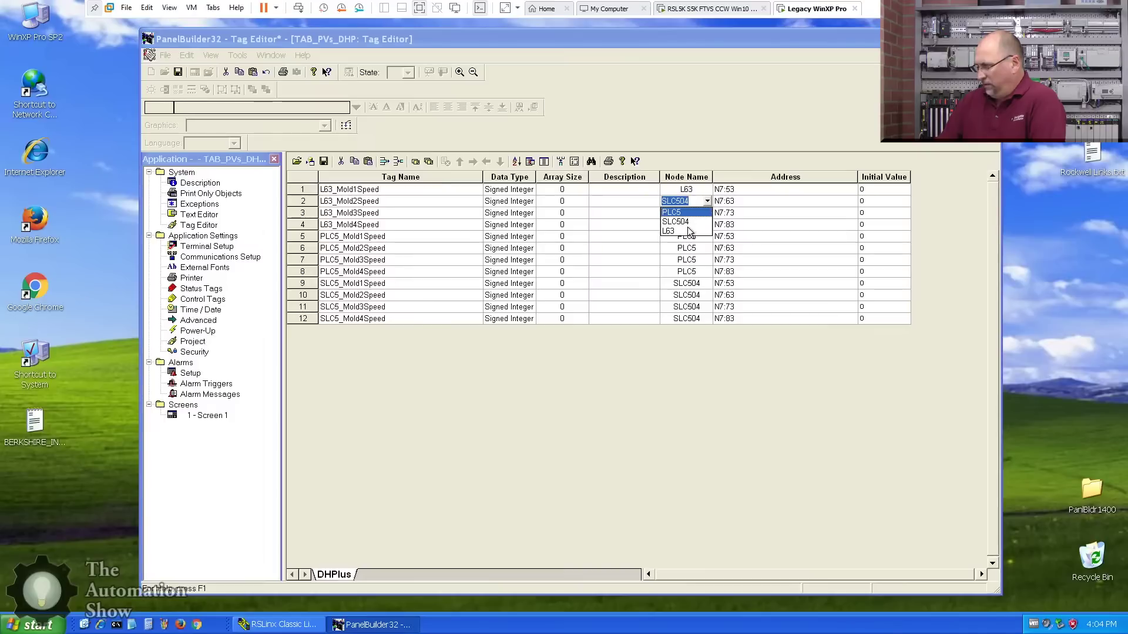
click(695, 230)
click(704, 214)
click(705, 213)
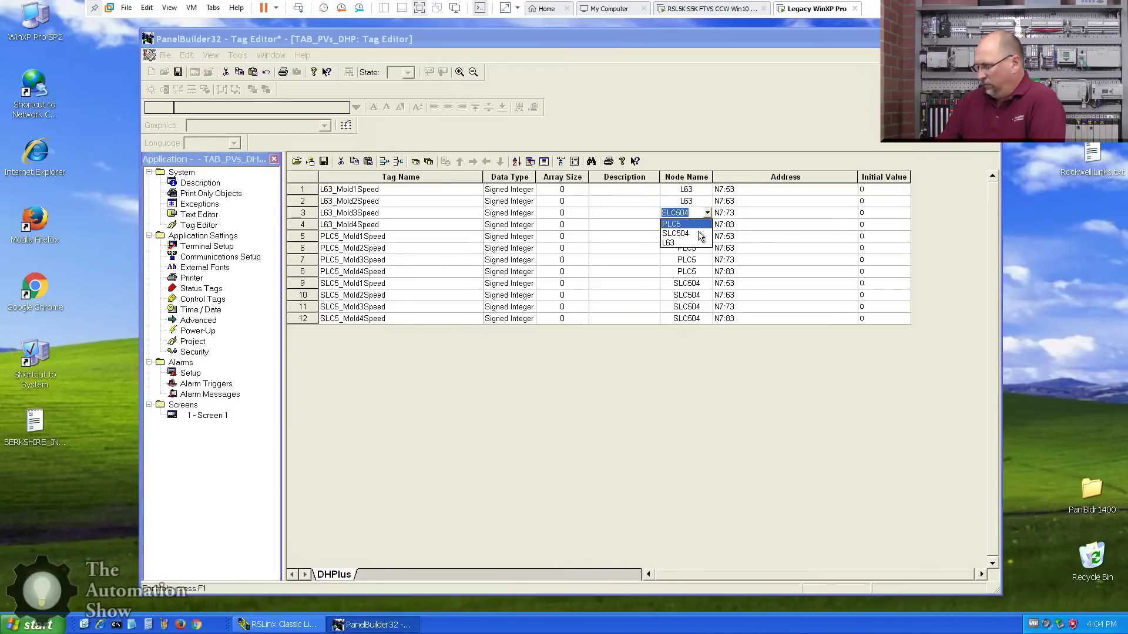
click(695, 242)
click(704, 226)
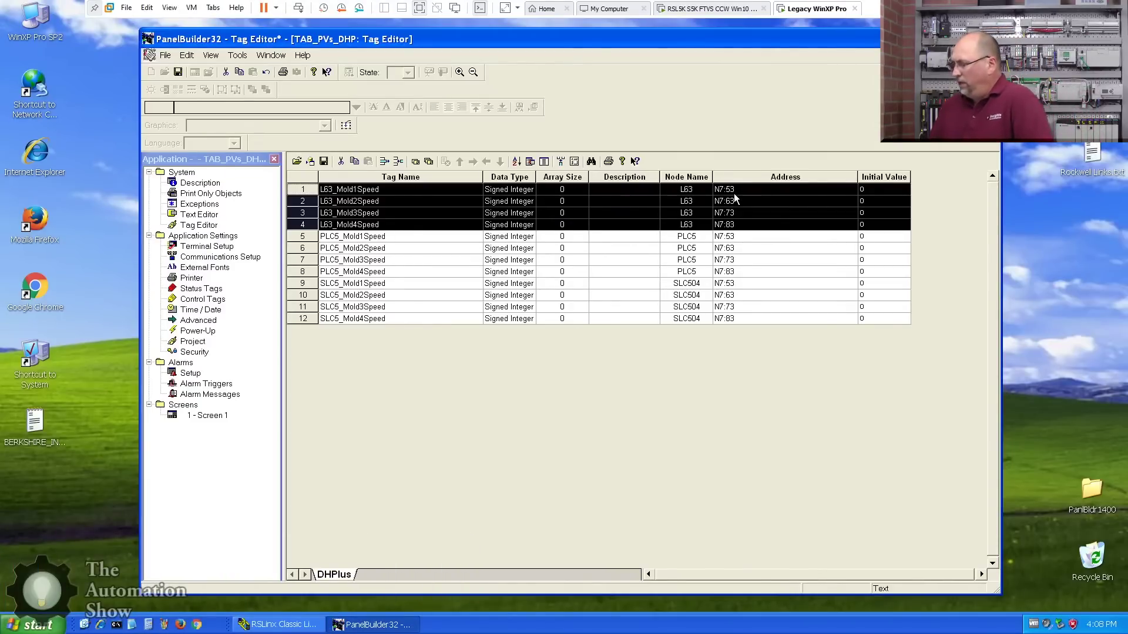
Change the file number in the rows 1–4 addresses from N7 to N27
click(727, 191)
click(720, 189)
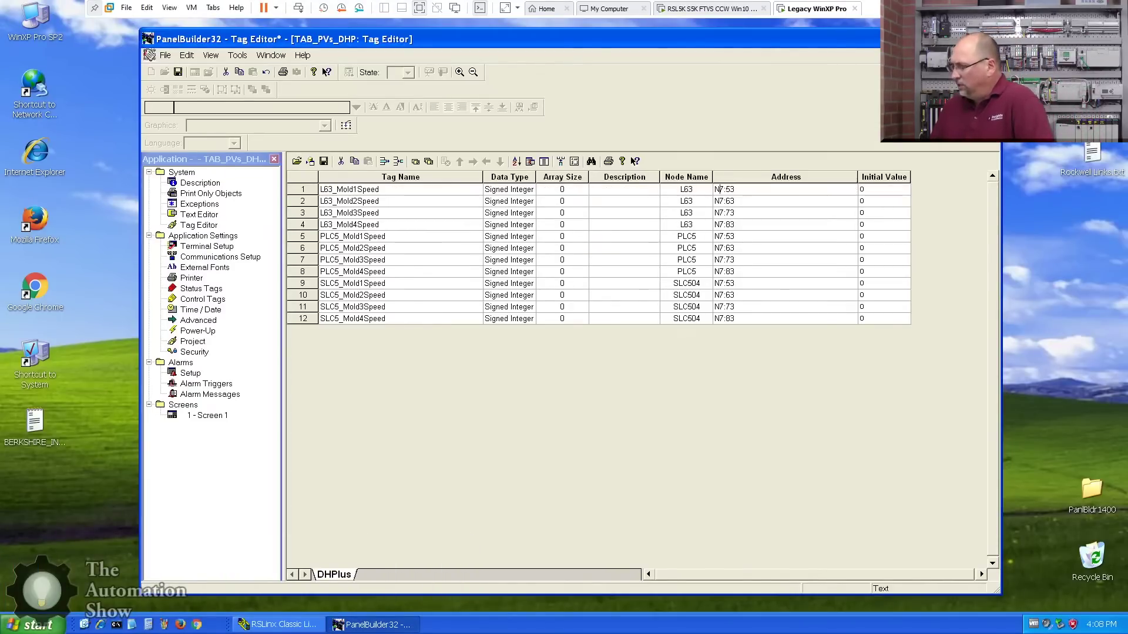
text(2)
click(720, 201)
text(2)
click(720, 213)
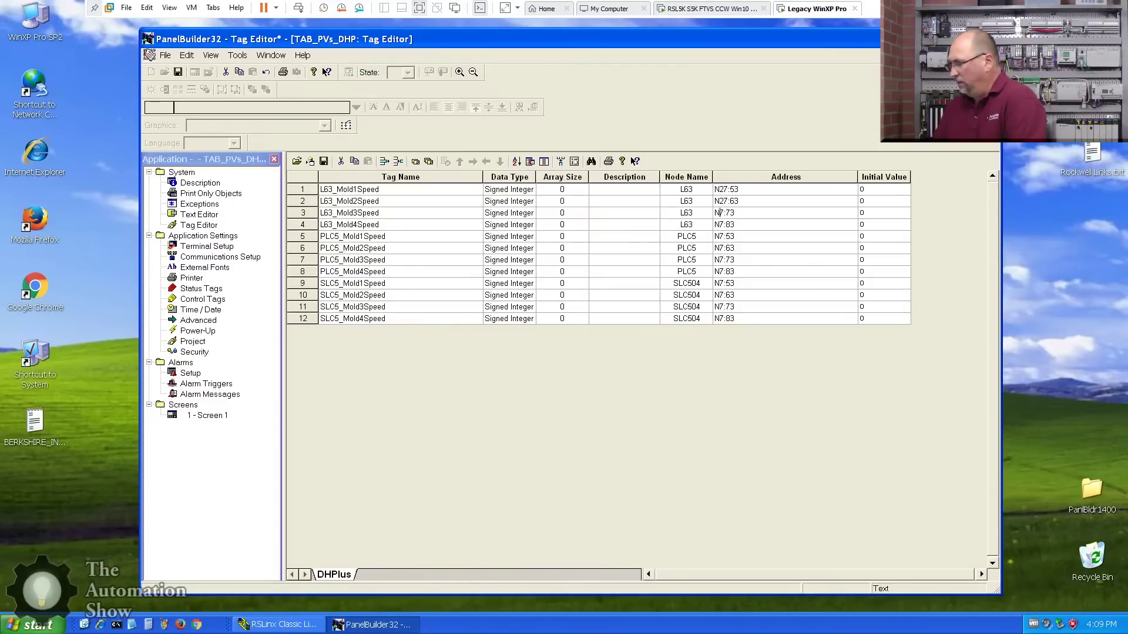
text(2)
click(720, 224)
text(2)
Set the word digits so the addresses read N27:03, N27:13, N27:23 and N27:33
click(730, 190)
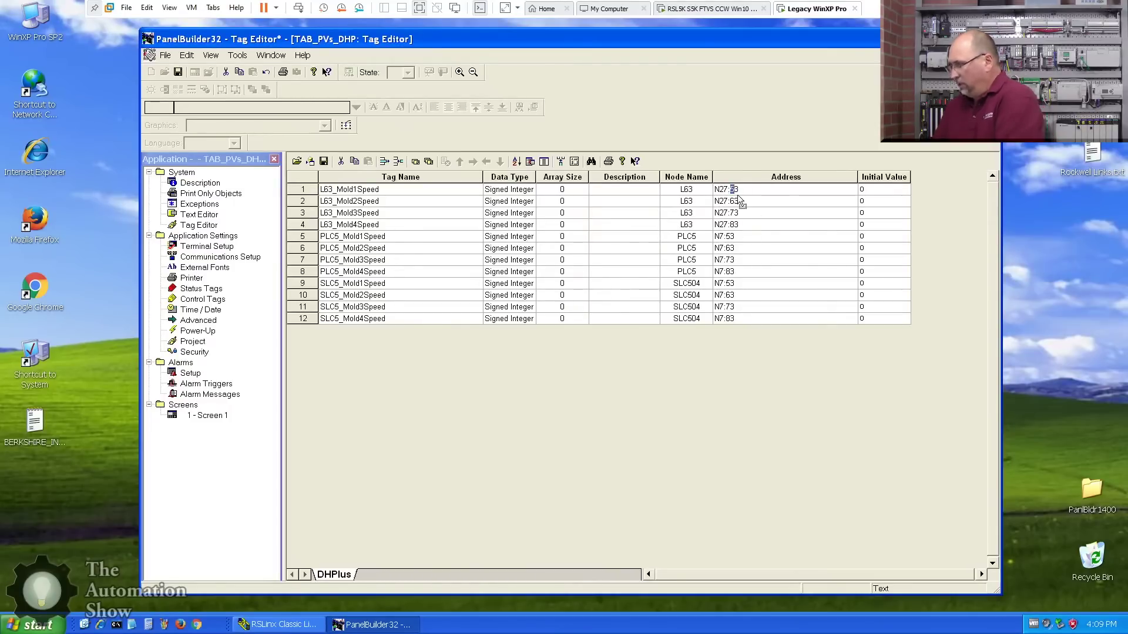
text(0)
click(730, 201)
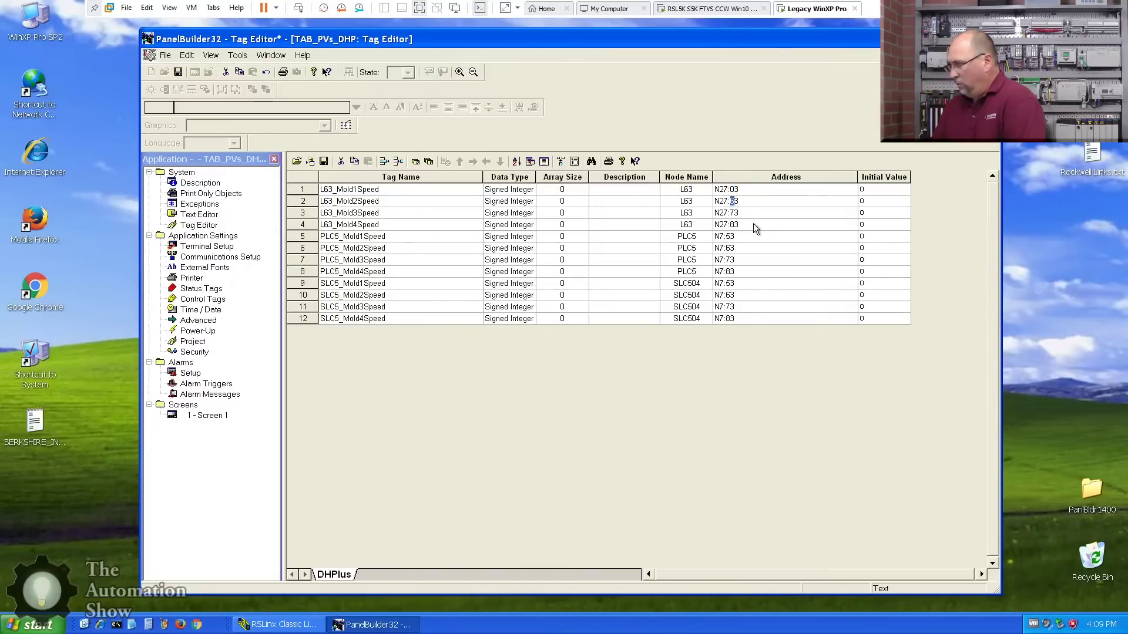
text(1)
click(729, 213)
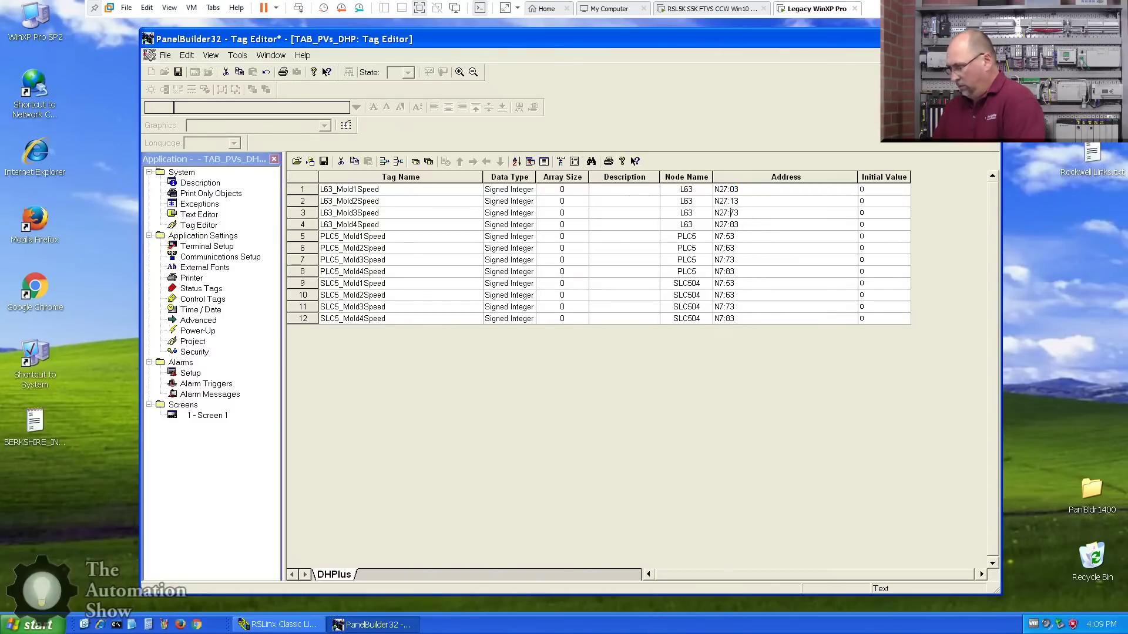
text(2)
click(731, 224)
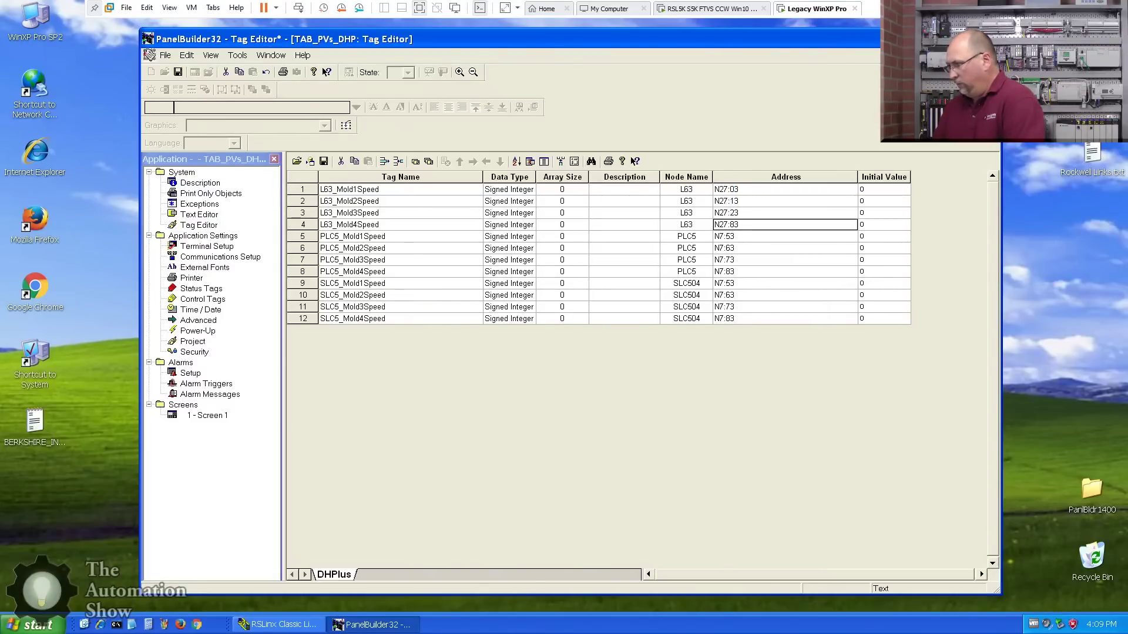
text(3)
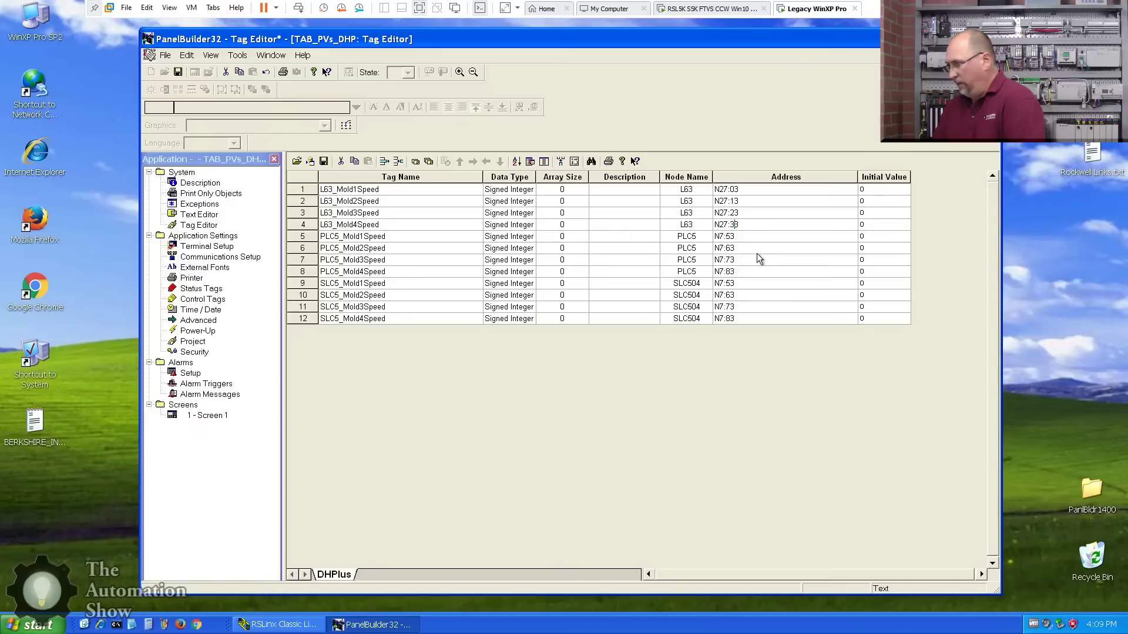
click(758, 253)
click(626, 226)
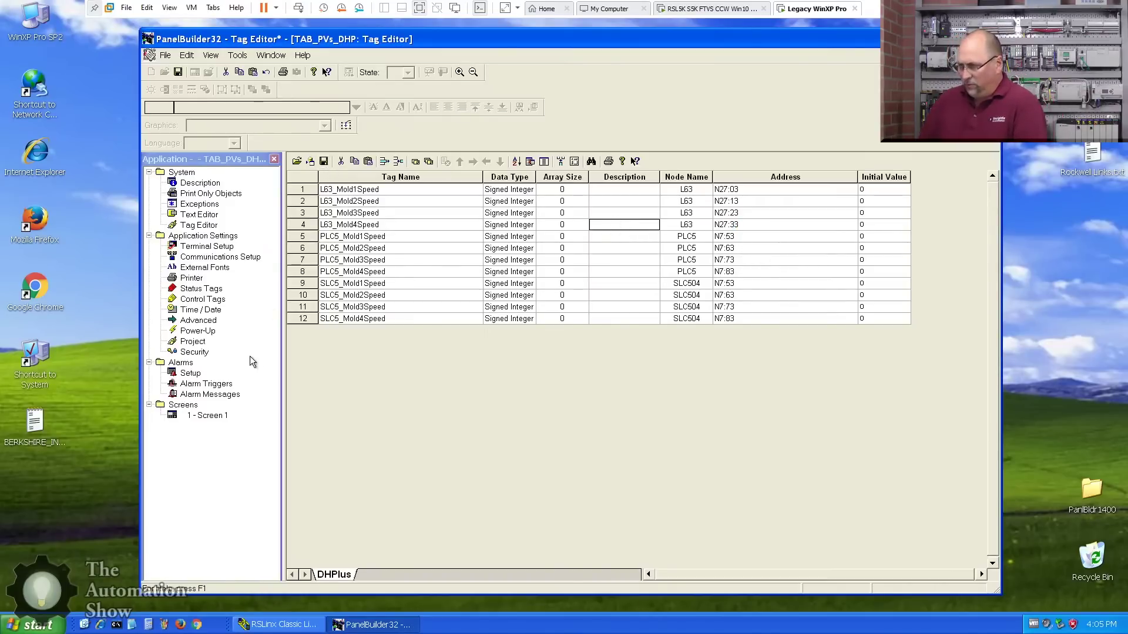
On Screen 1, reshape Goto Config Screen into a wide, single-line bottom button
double_click(206, 416)
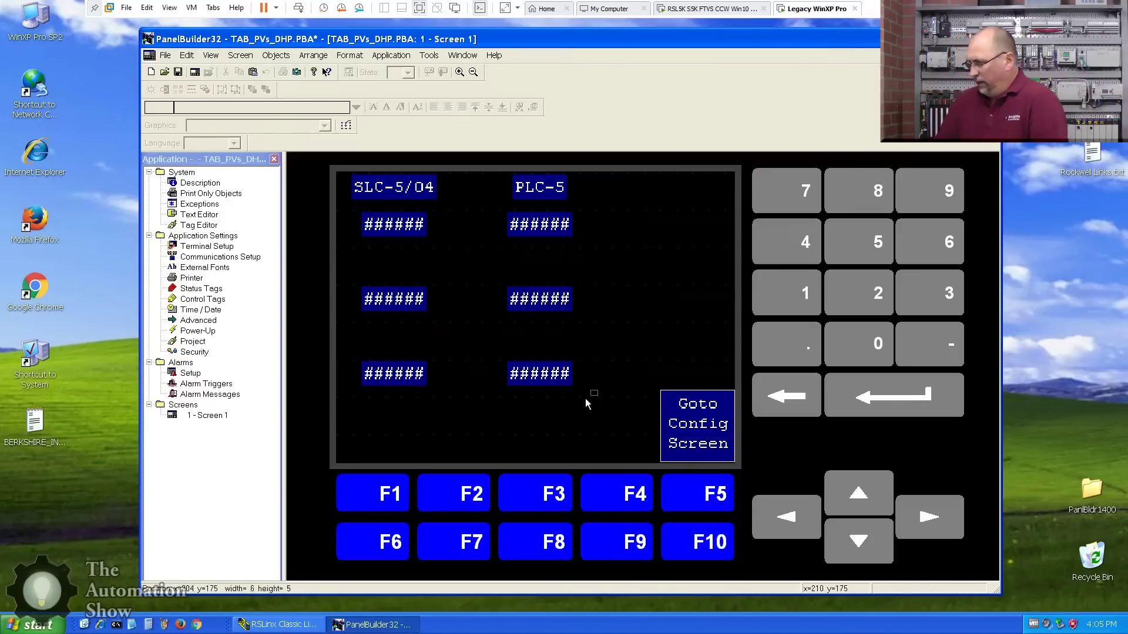
drag(599, 392, 613, 175)
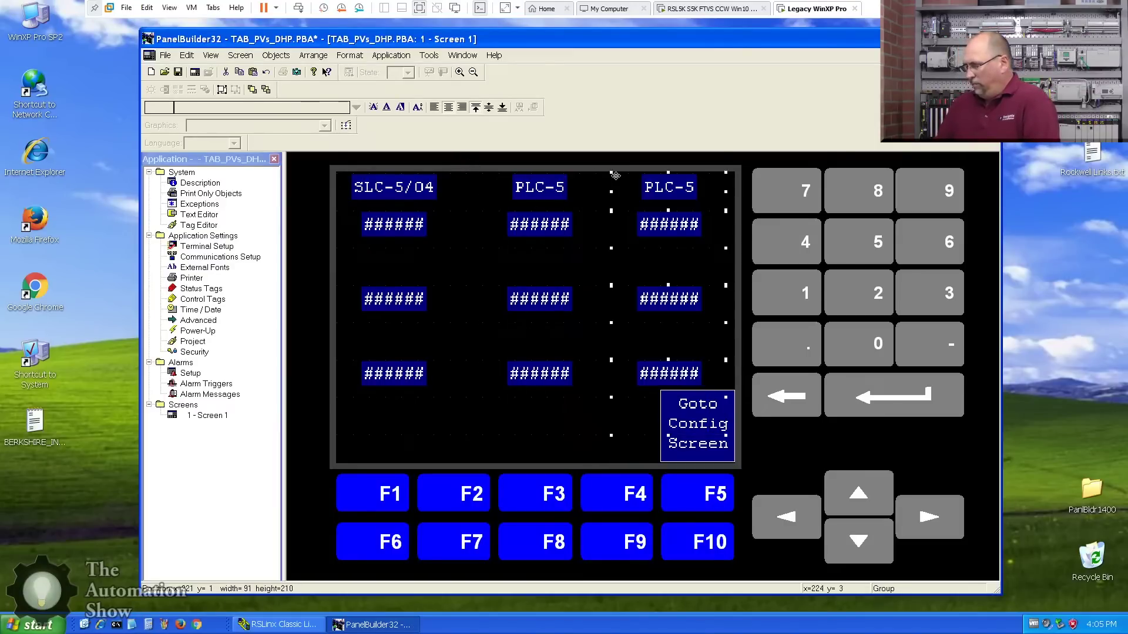
click(708, 438)
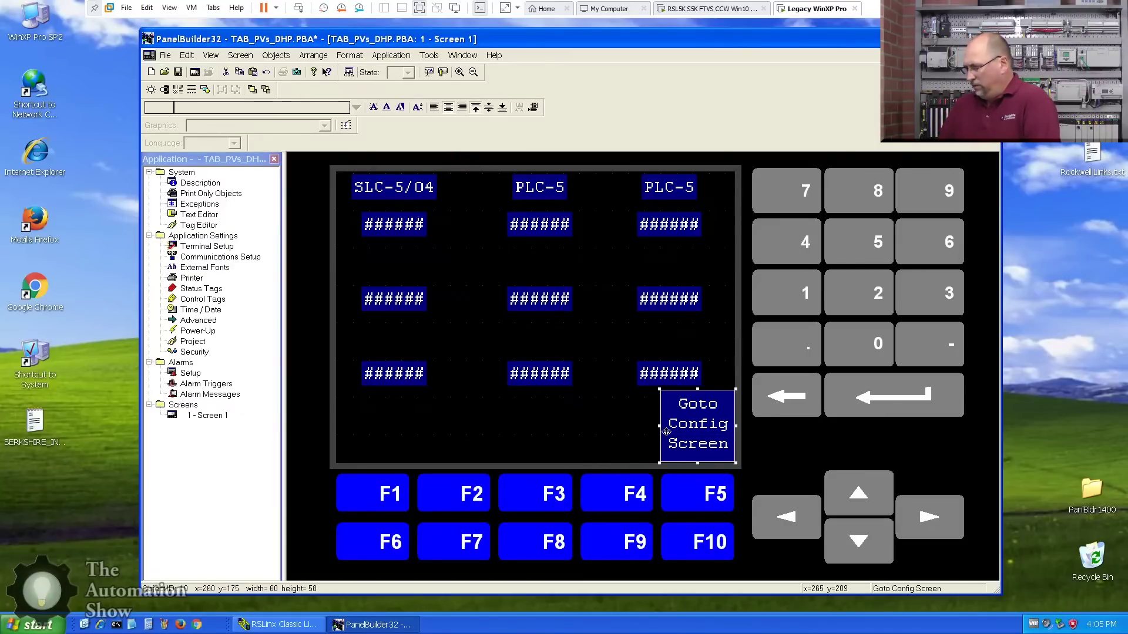
drag(650, 432, 560, 429)
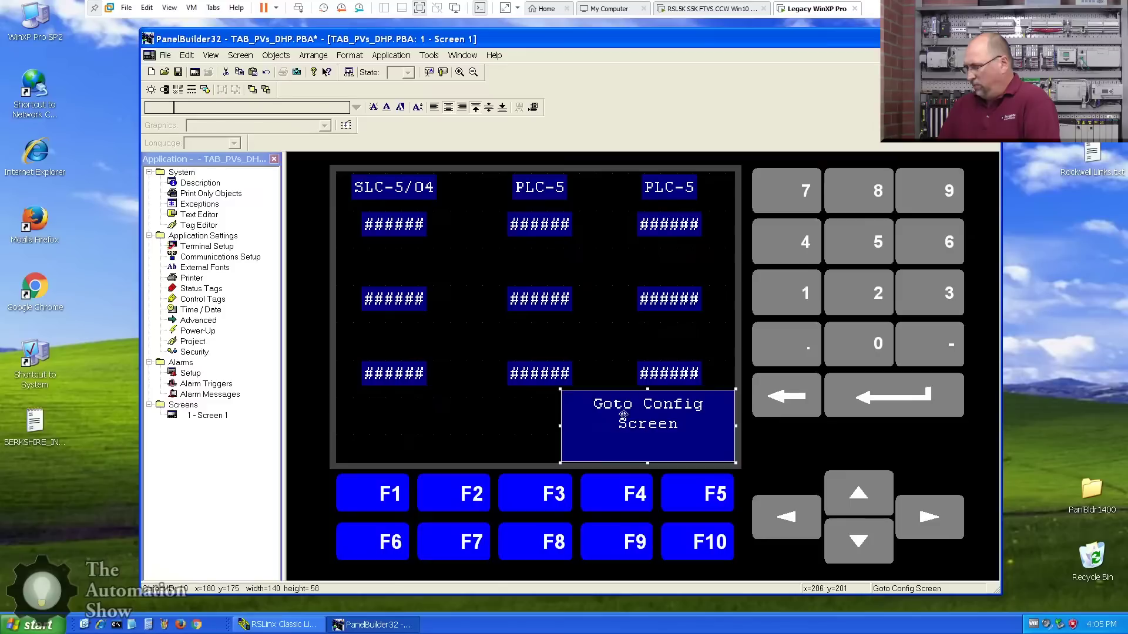
click(647, 388)
drag(647, 388, 664, 411)
click(655, 395)
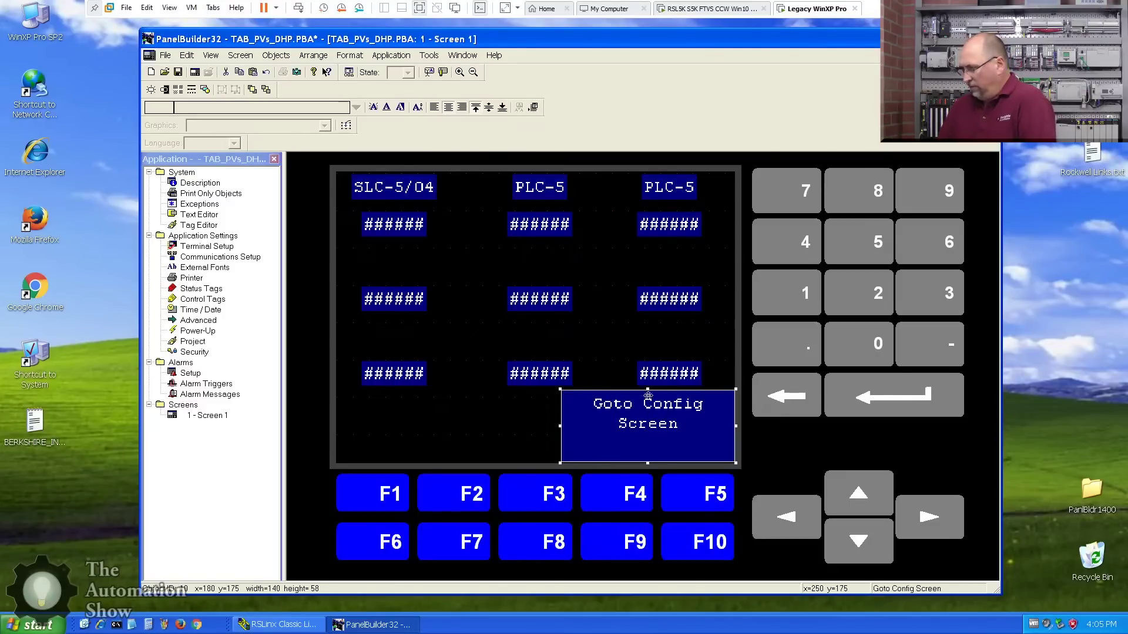
drag(648, 390, 650, 426)
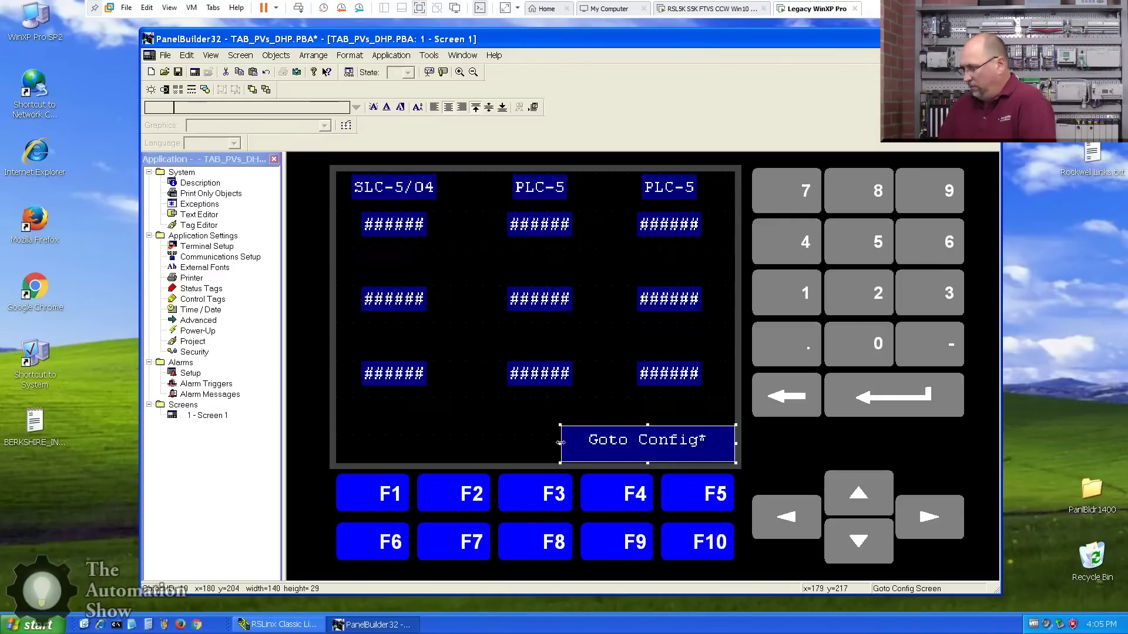
drag(560, 442, 505, 448)
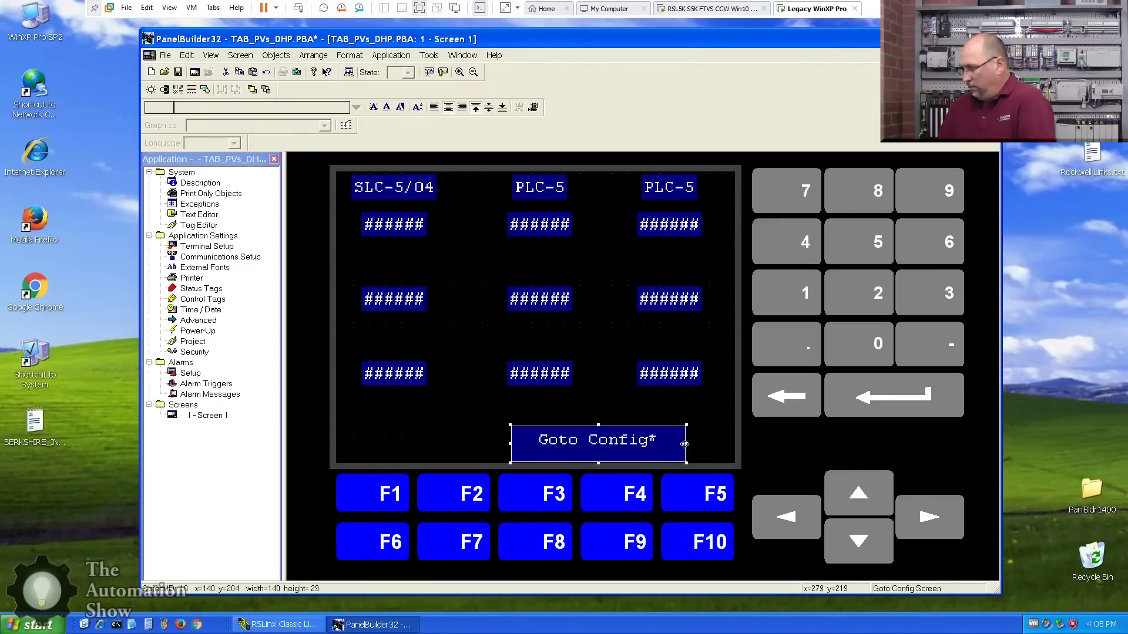
drag(690, 447, 739, 446)
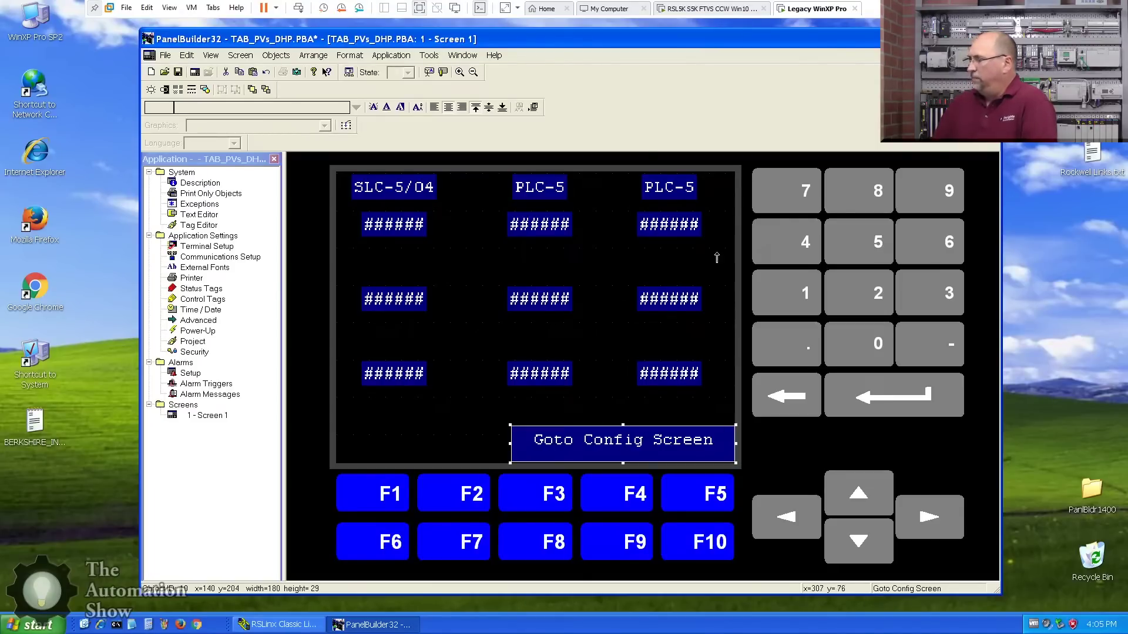
double_click(699, 223)
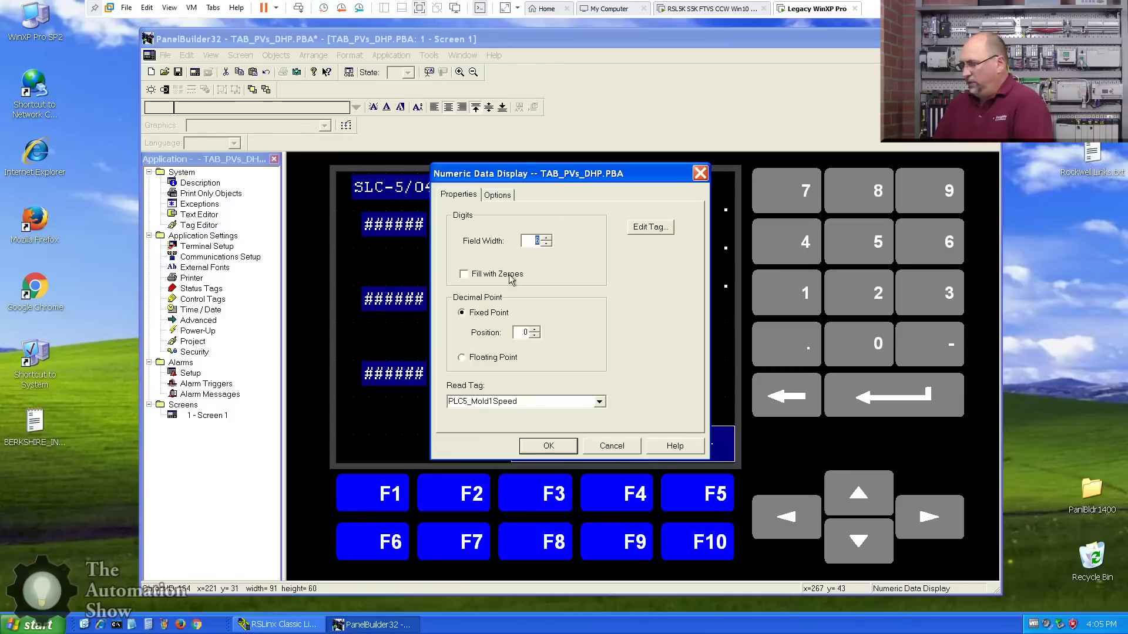
Set the right-column displays' Read Tags to L63_Mold1Speed, L63_Mold2Speed and L63_Mold3Speed
click(599, 401)
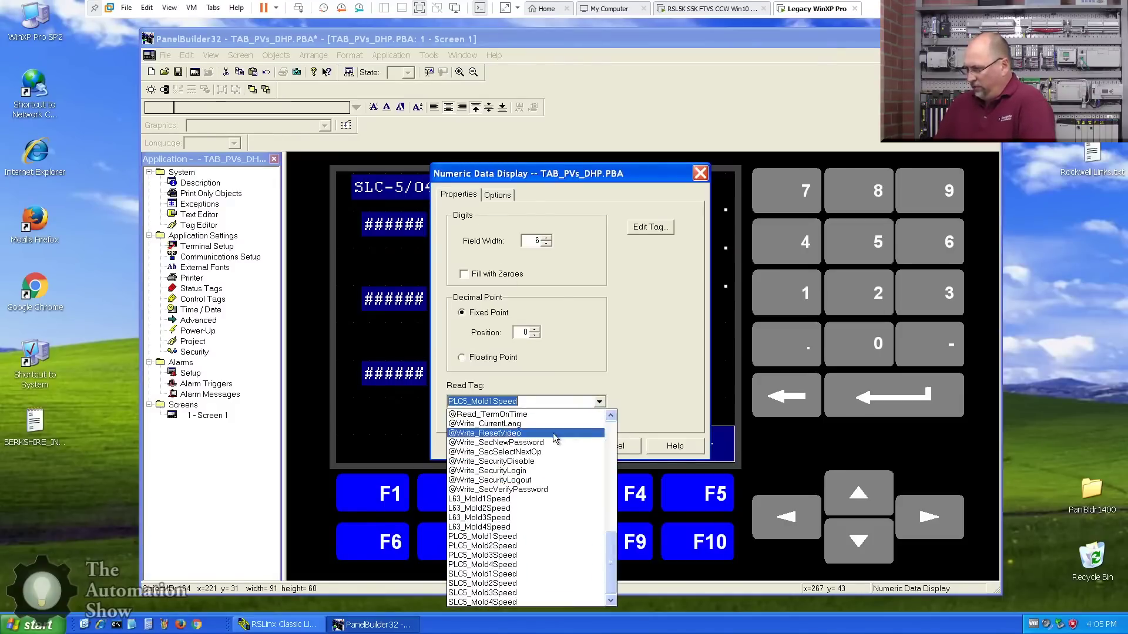
click(541, 499)
click(562, 447)
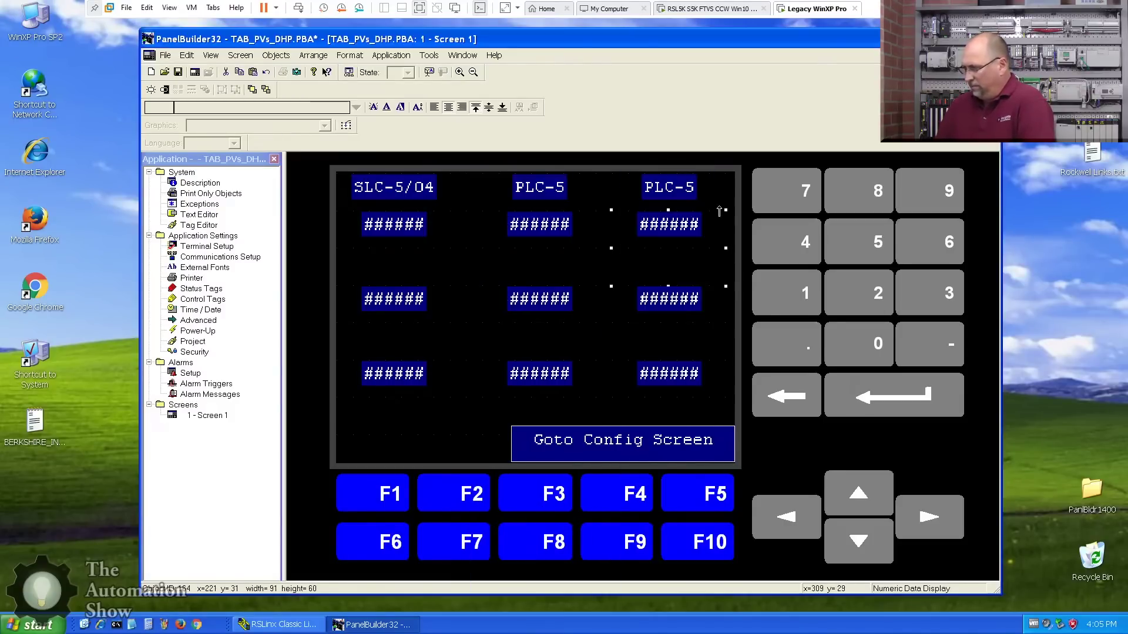
double_click(690, 301)
click(599, 401)
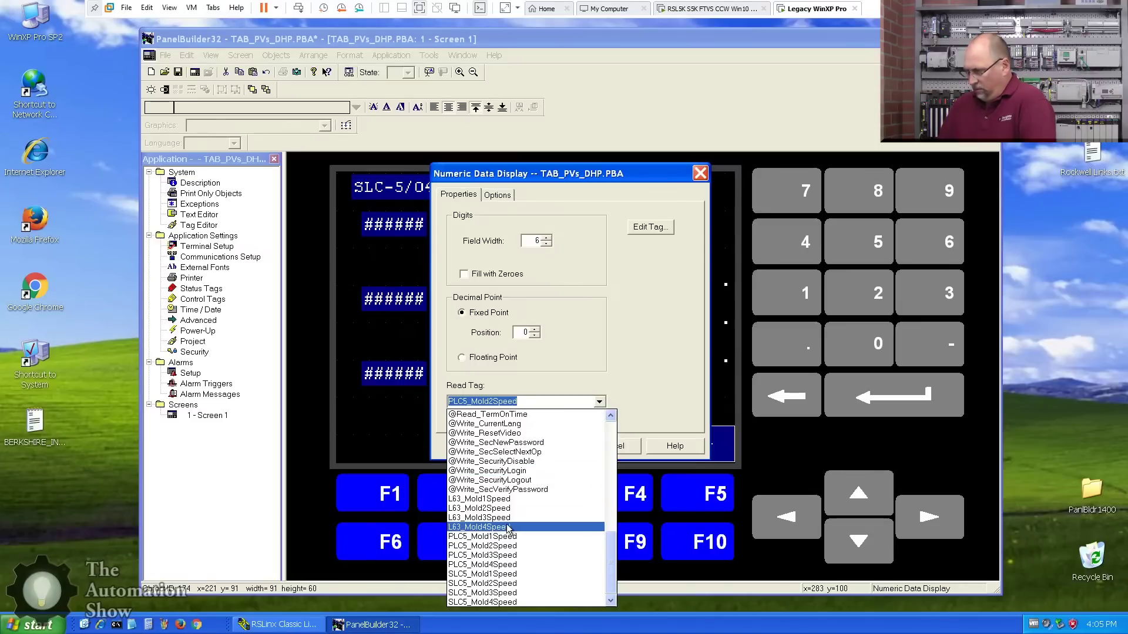
click(508, 509)
click(563, 448)
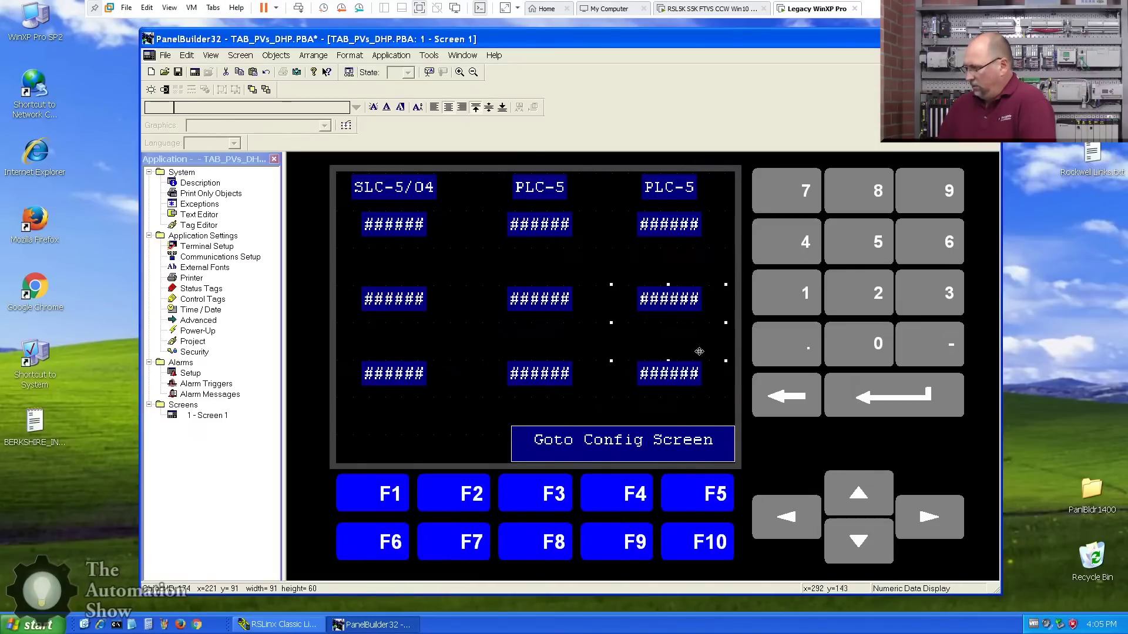
double_click(683, 377)
click(599, 401)
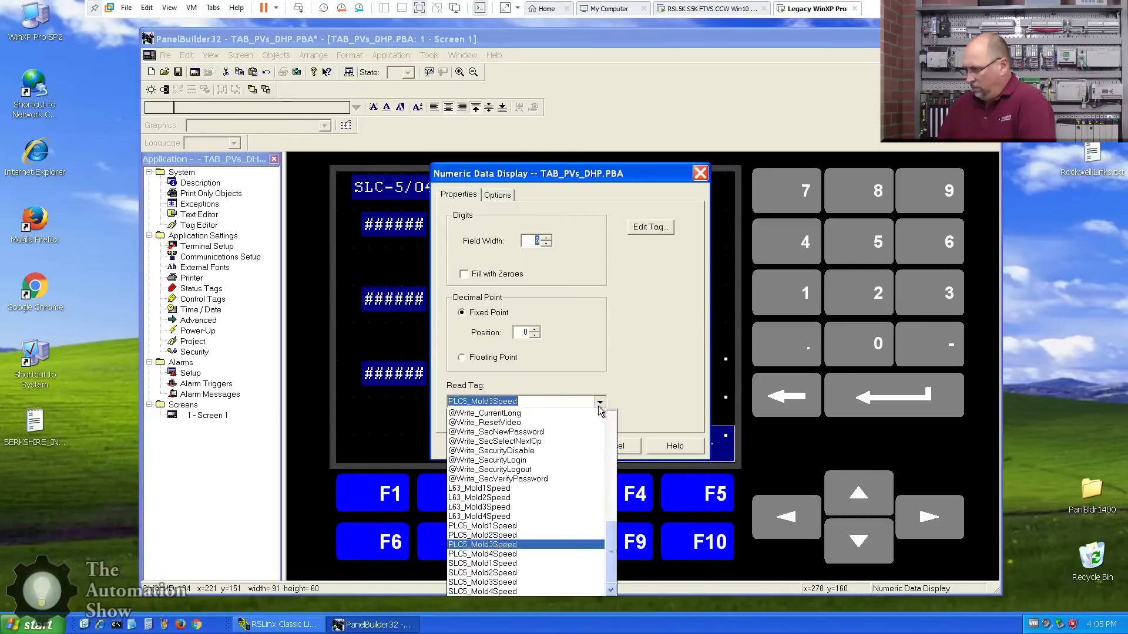
click(521, 518)
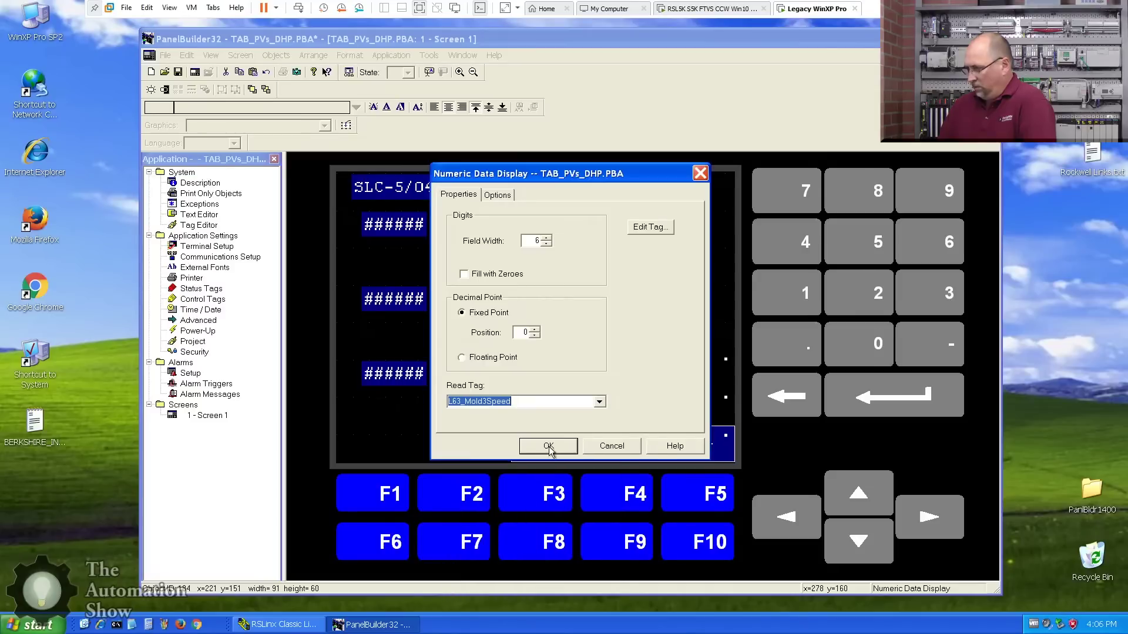
click(555, 448)
Change the PLC-5 header above the third column to L63
click(690, 188)
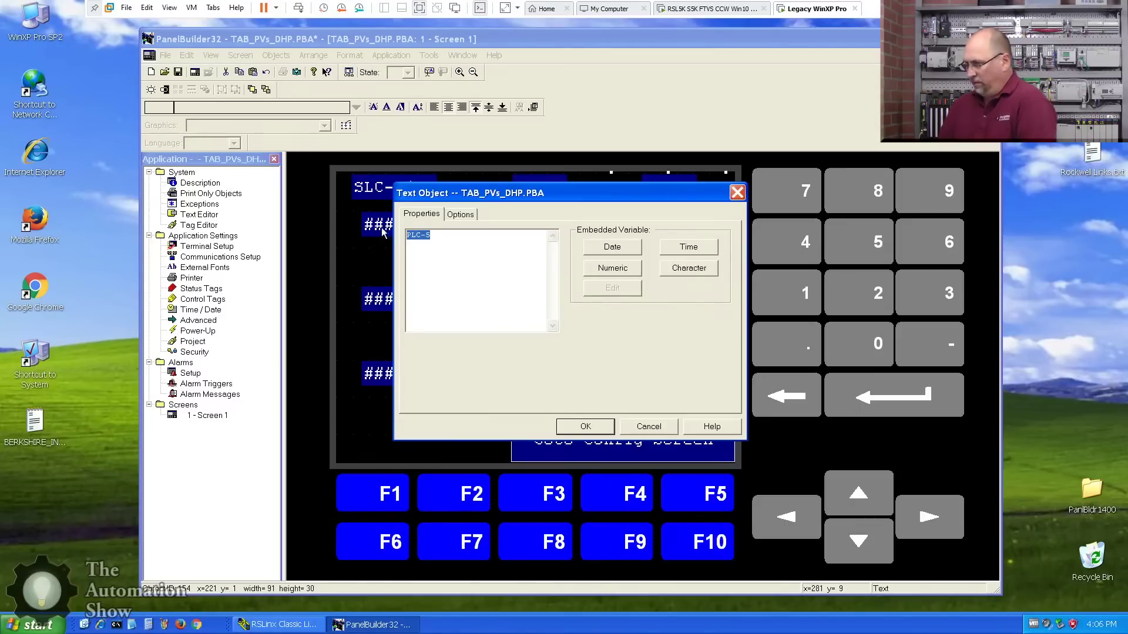
text(L63)
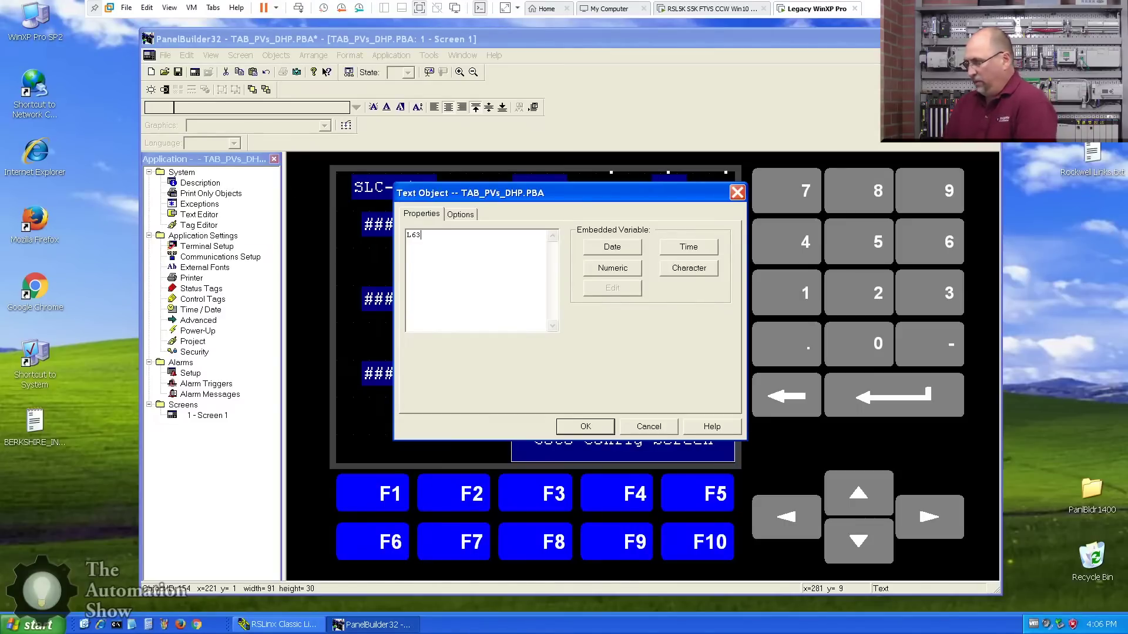
click(584, 427)
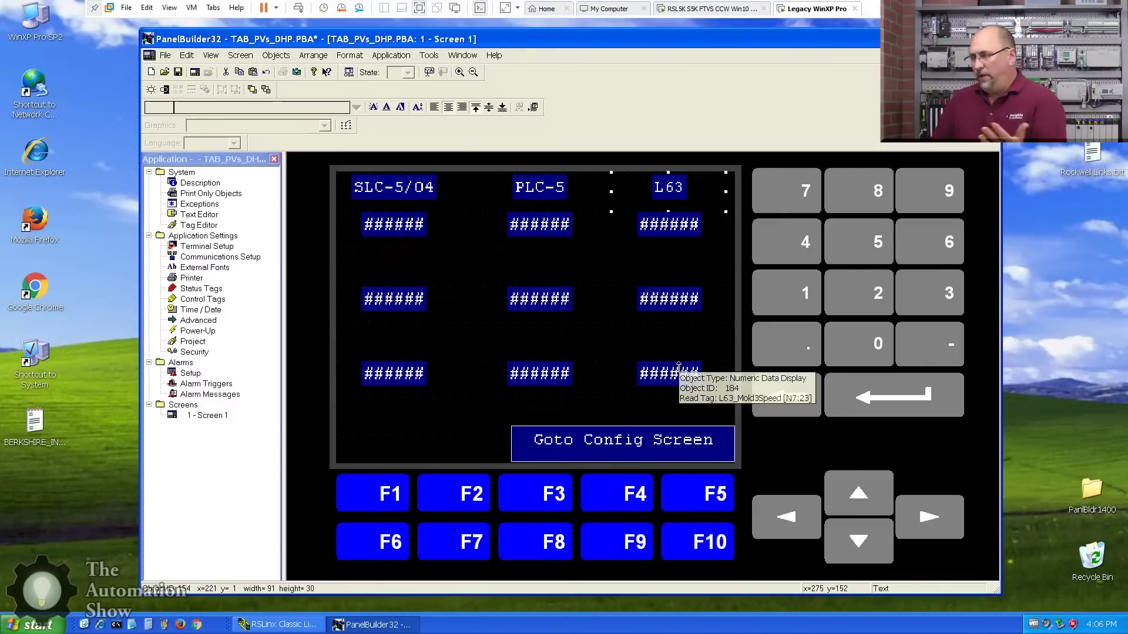
Run Validate All on the application and acknowledge the no-errors result
click(376, 57)
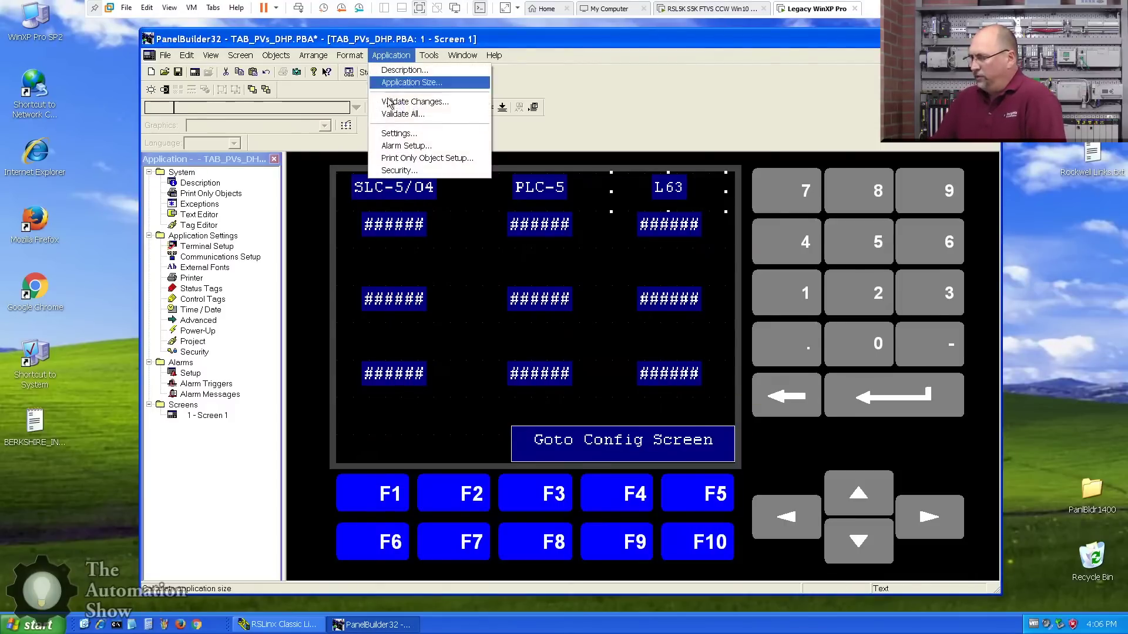
click(392, 111)
click(588, 338)
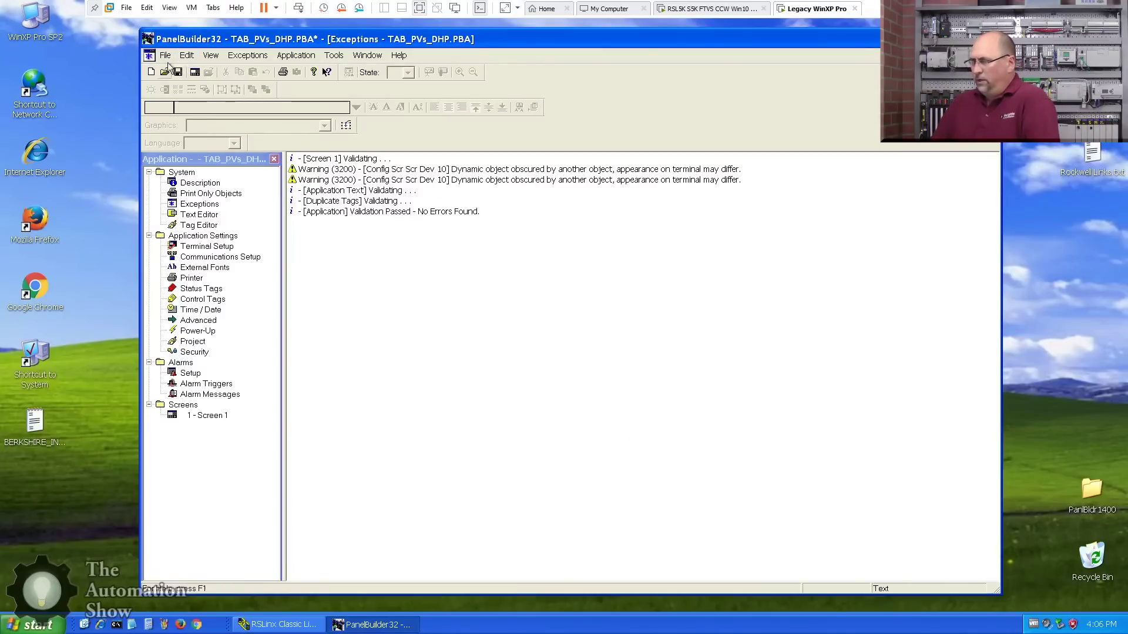
Save the application as TAB_PVs_DHP_L63.PBA
click(165, 55)
click(180, 125)
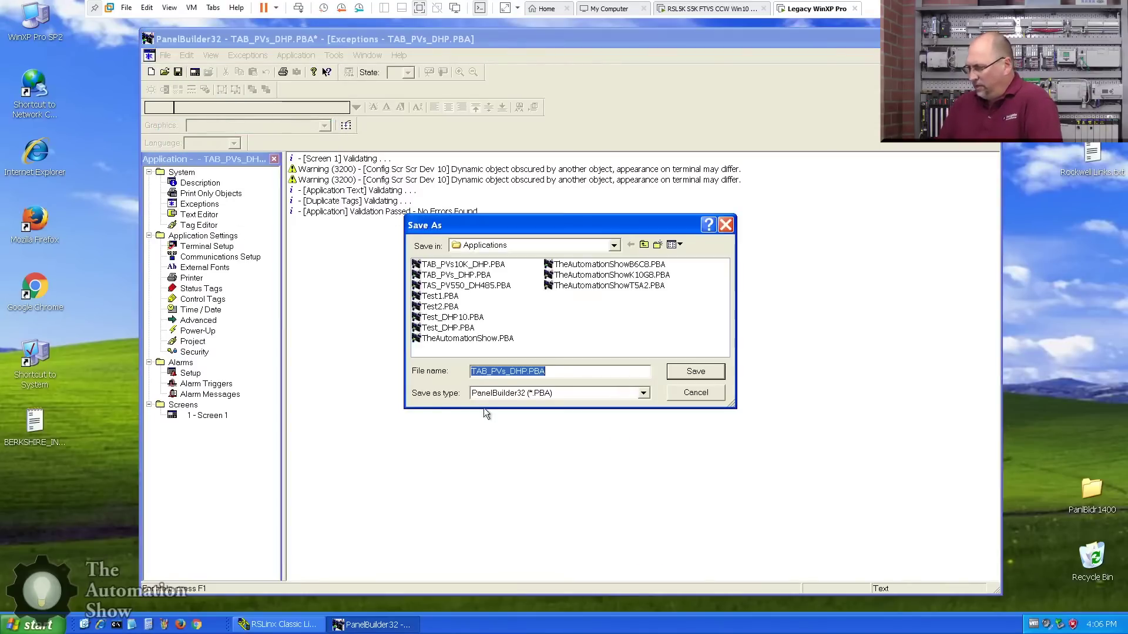
click(510, 372)
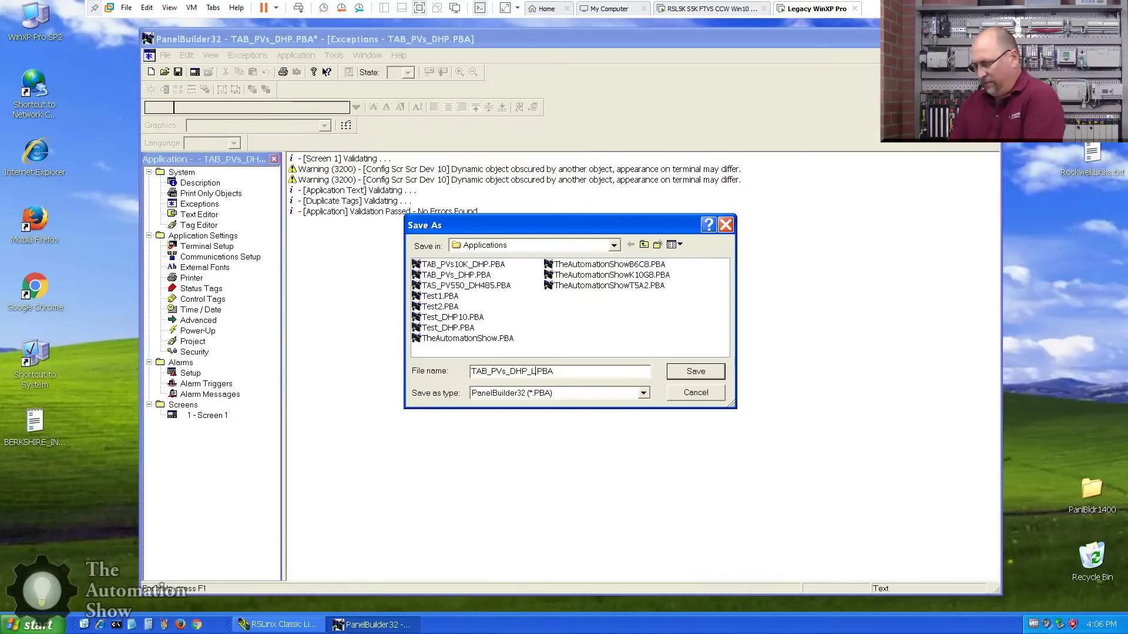
click(717, 376)
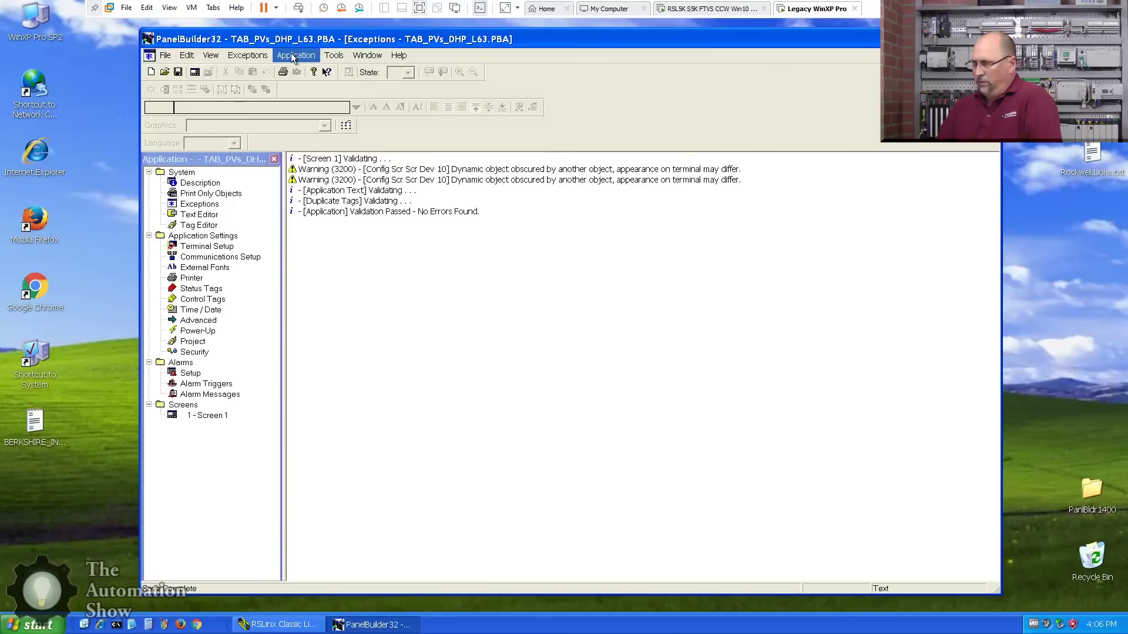
Download the application to the PanelView over DF1 point-to-point despite validation warnings, monitoring it in RSLinx
click(166, 55)
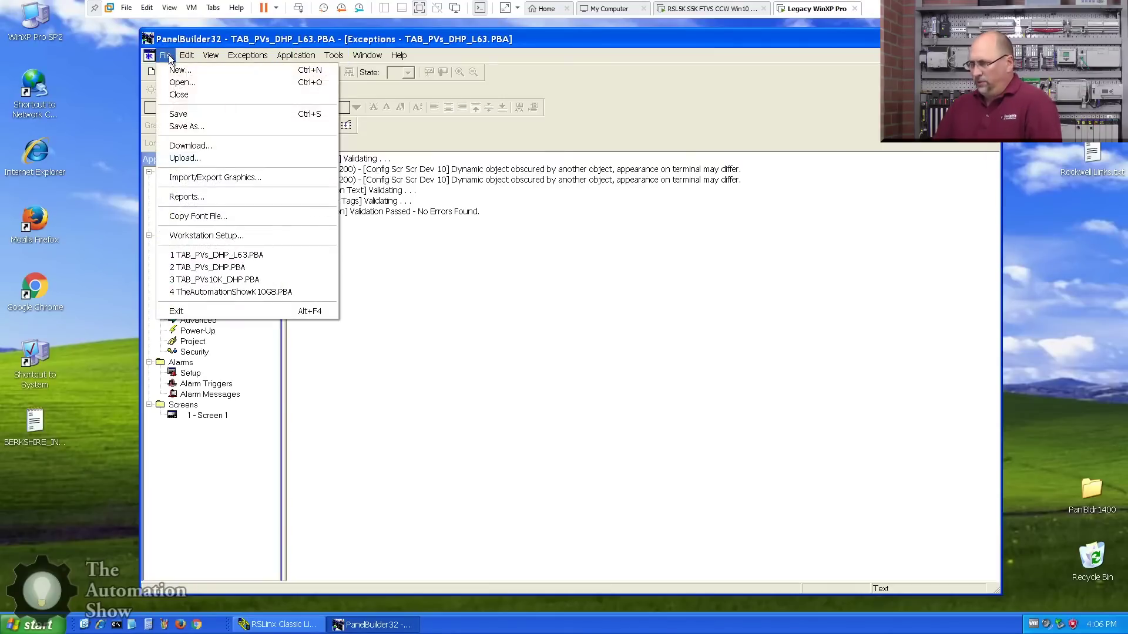
click(205, 149)
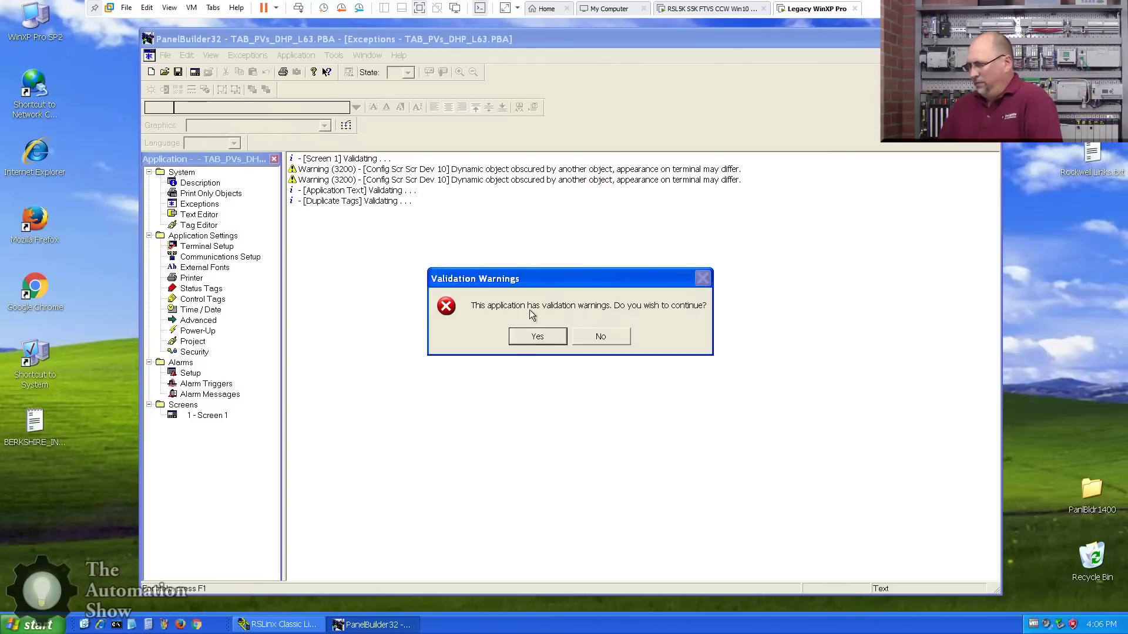
click(539, 336)
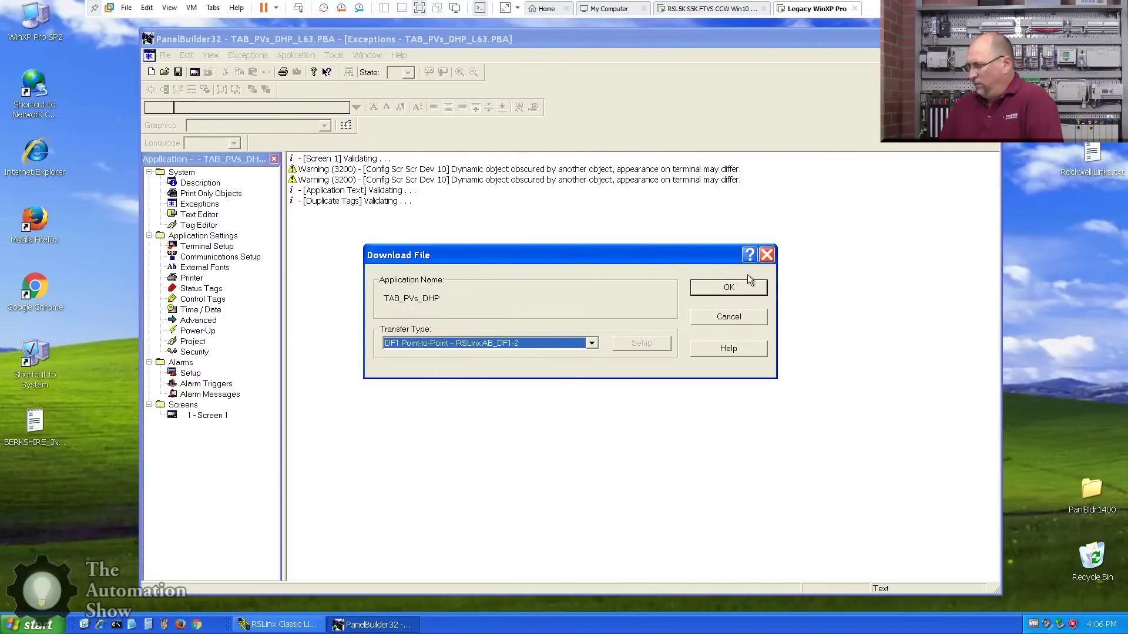
click(729, 289)
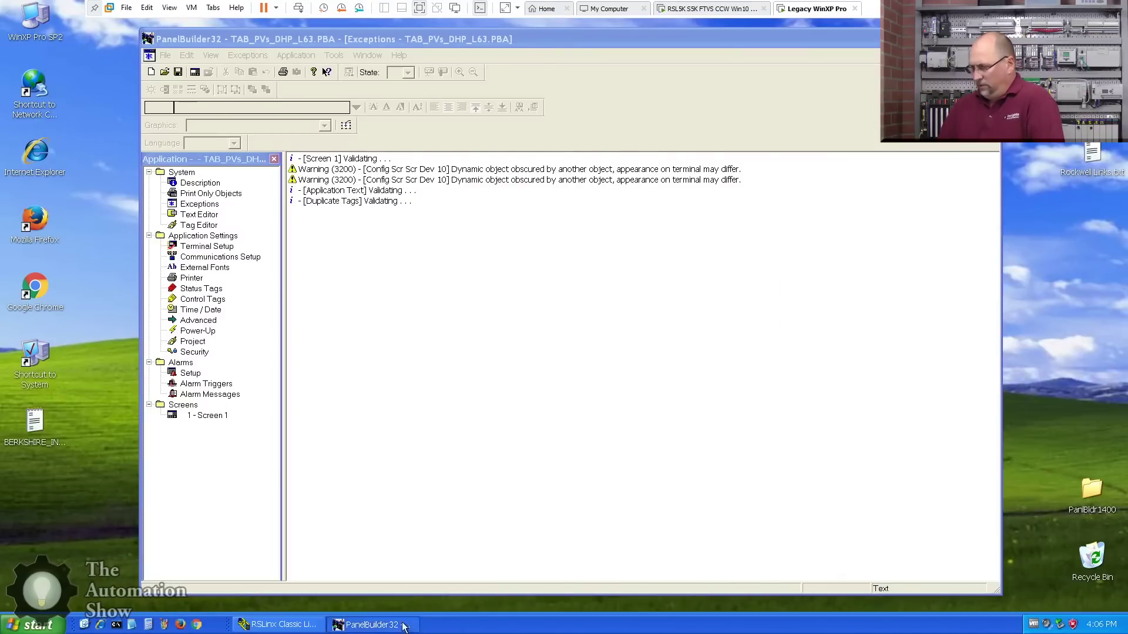
click(280, 626)
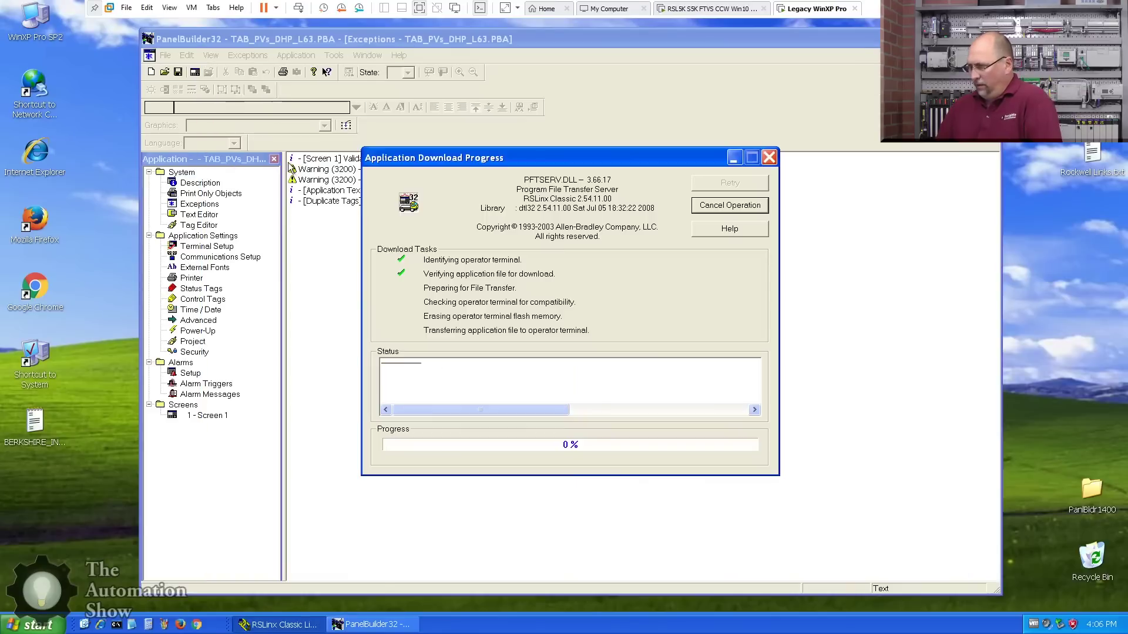